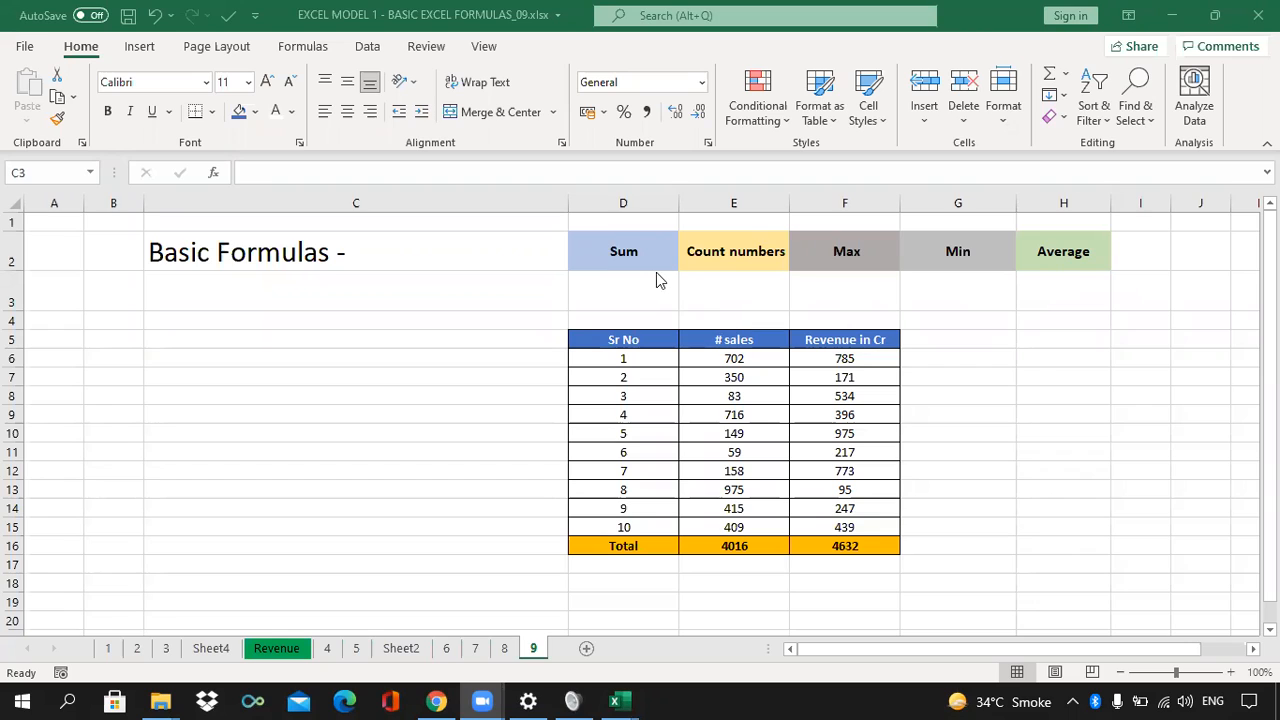
Step: Enter a SUM formula in cell D3 that totals the # sales figures in E6:E15
left_click(648, 281)
left_click(648, 281)
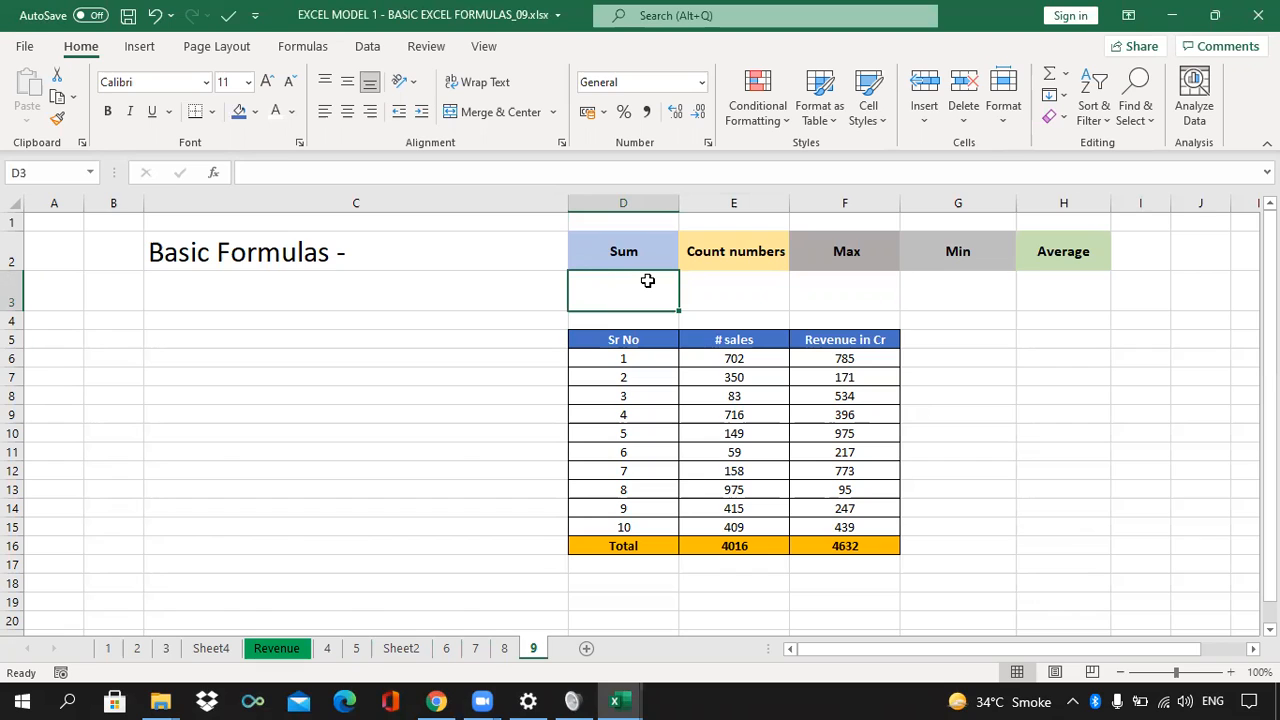
type("=")
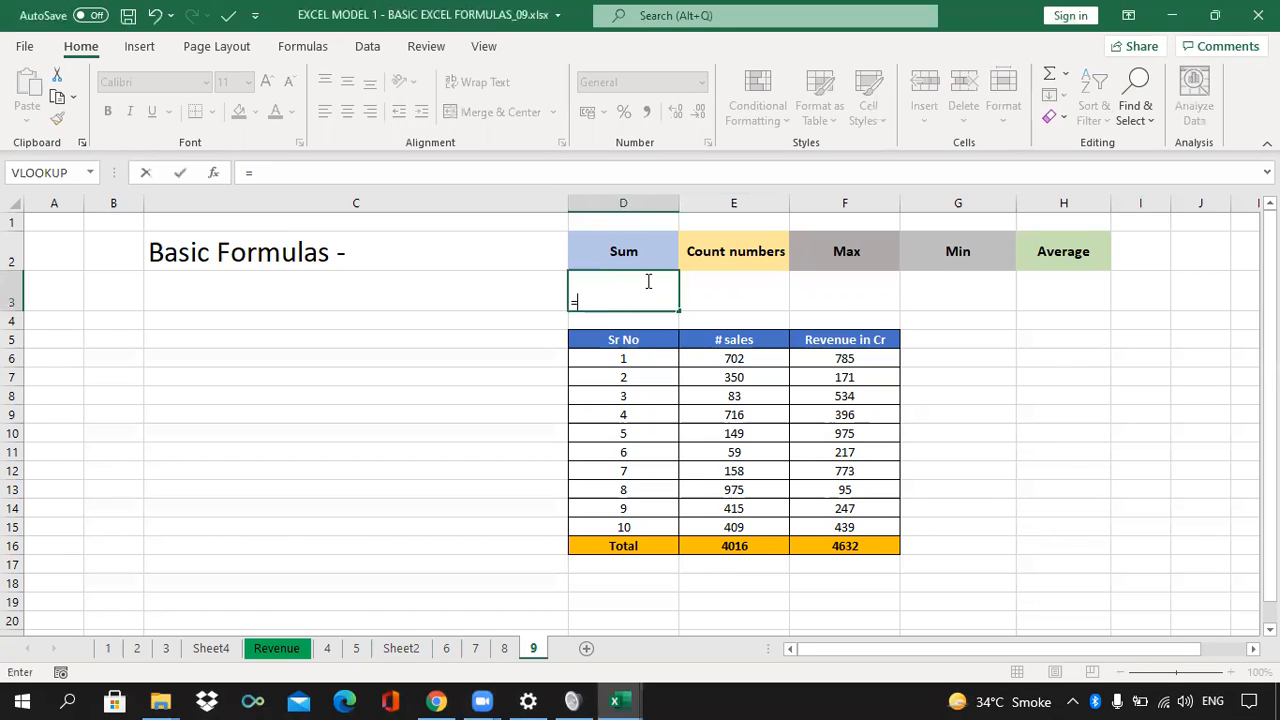
type("SUM")
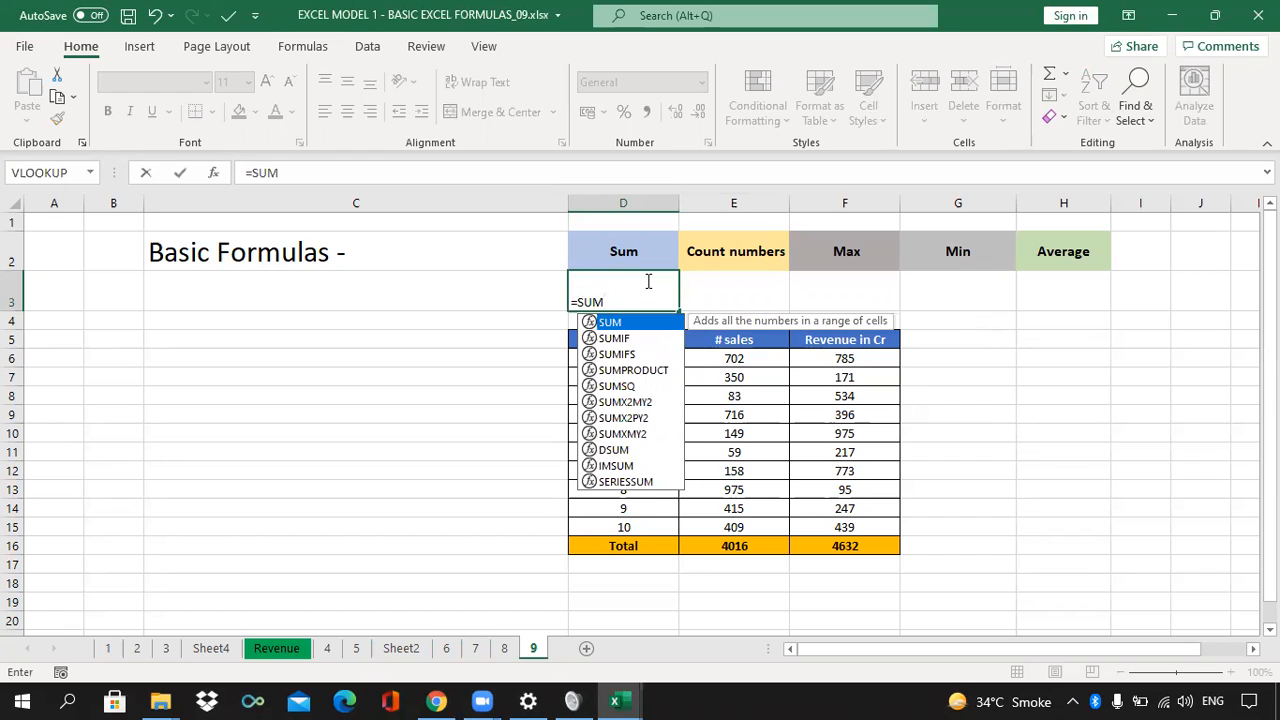
type("(")
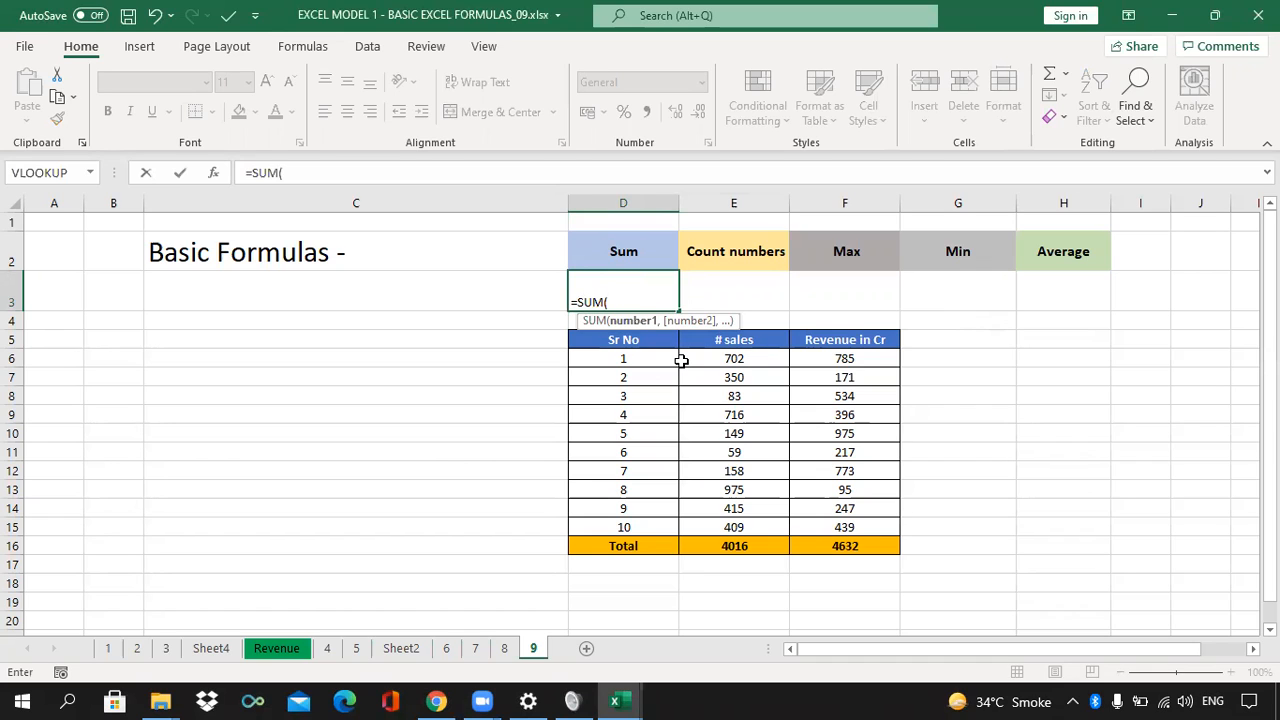
left_click(742, 356)
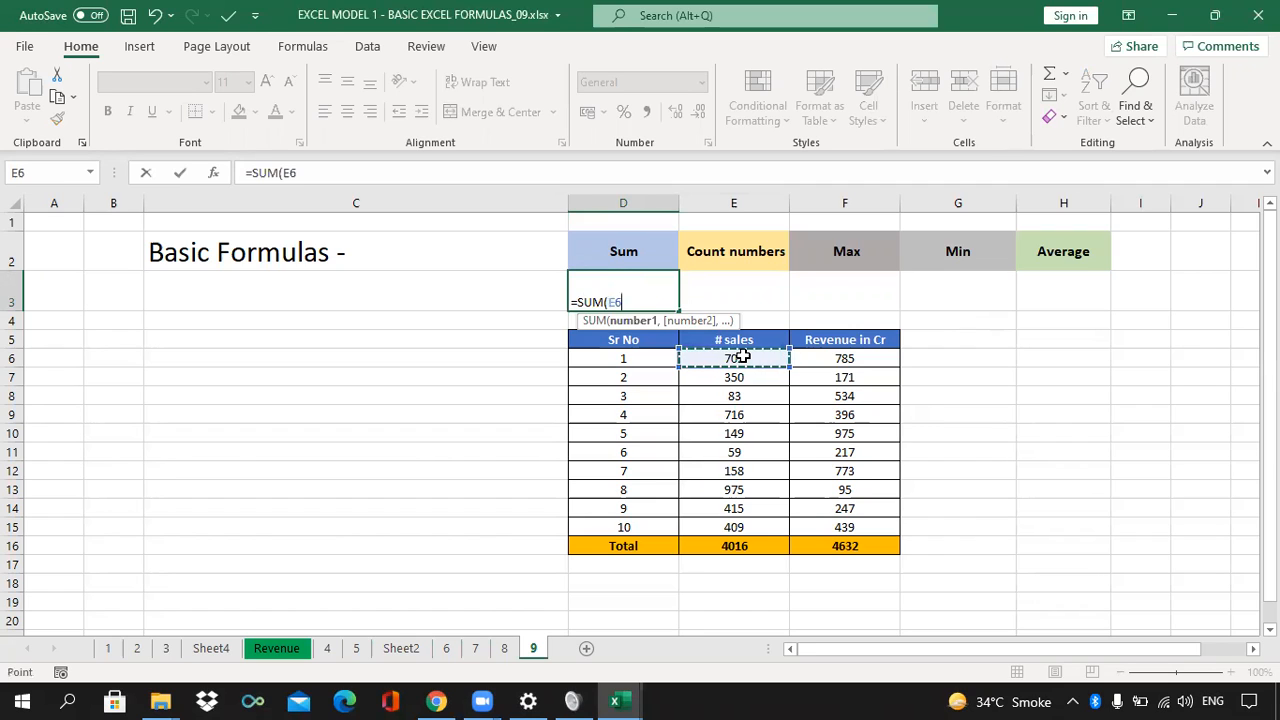
left_click_drag(742, 365, 741, 523)
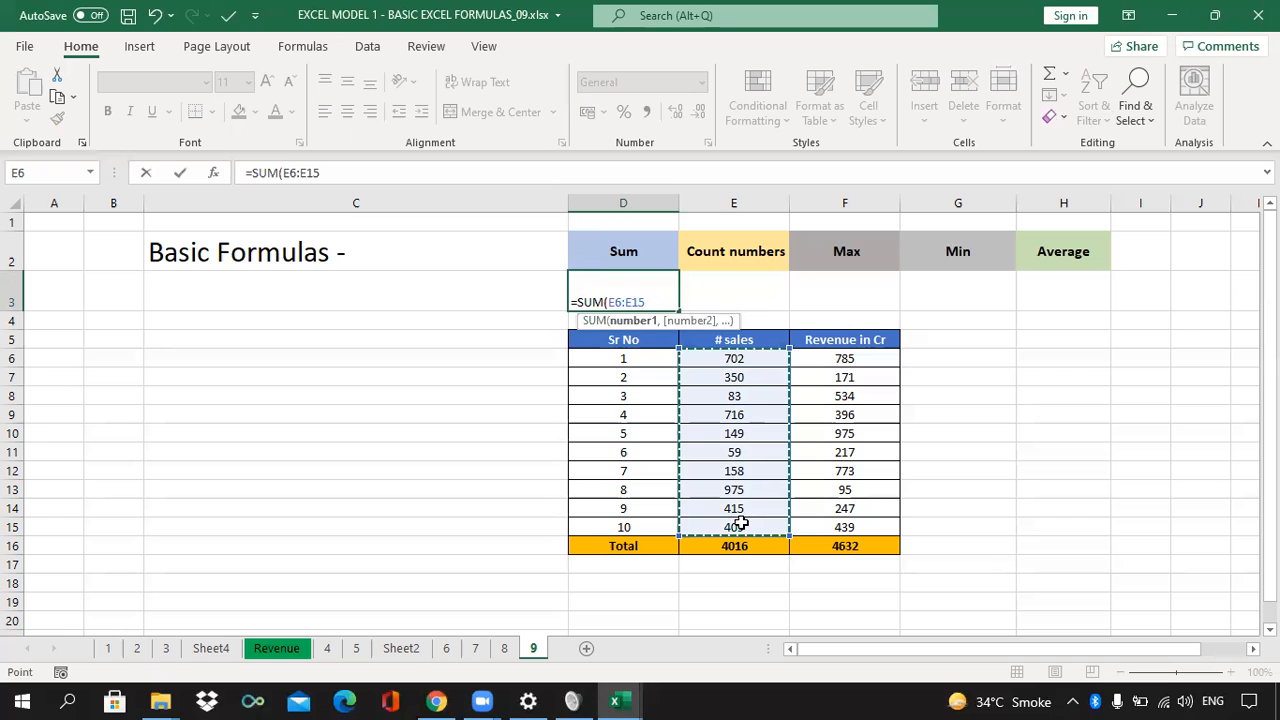
type(")")
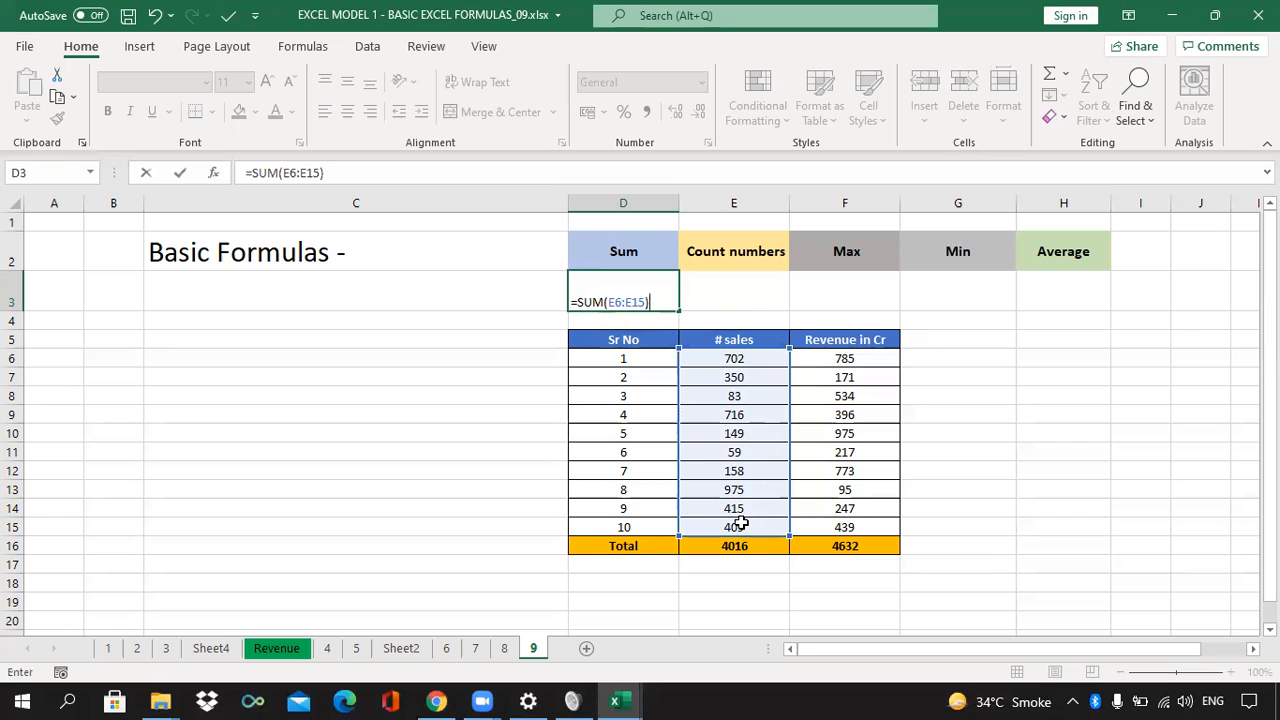
key("Return")
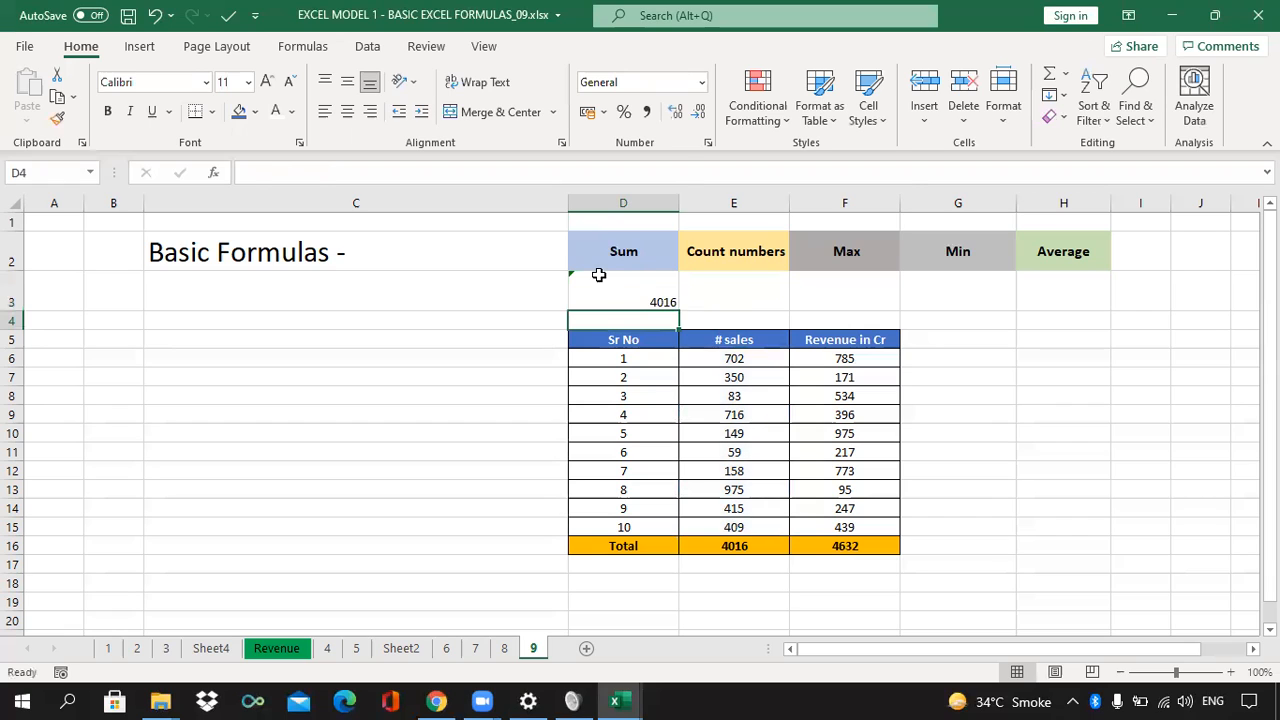
left_click(598, 274)
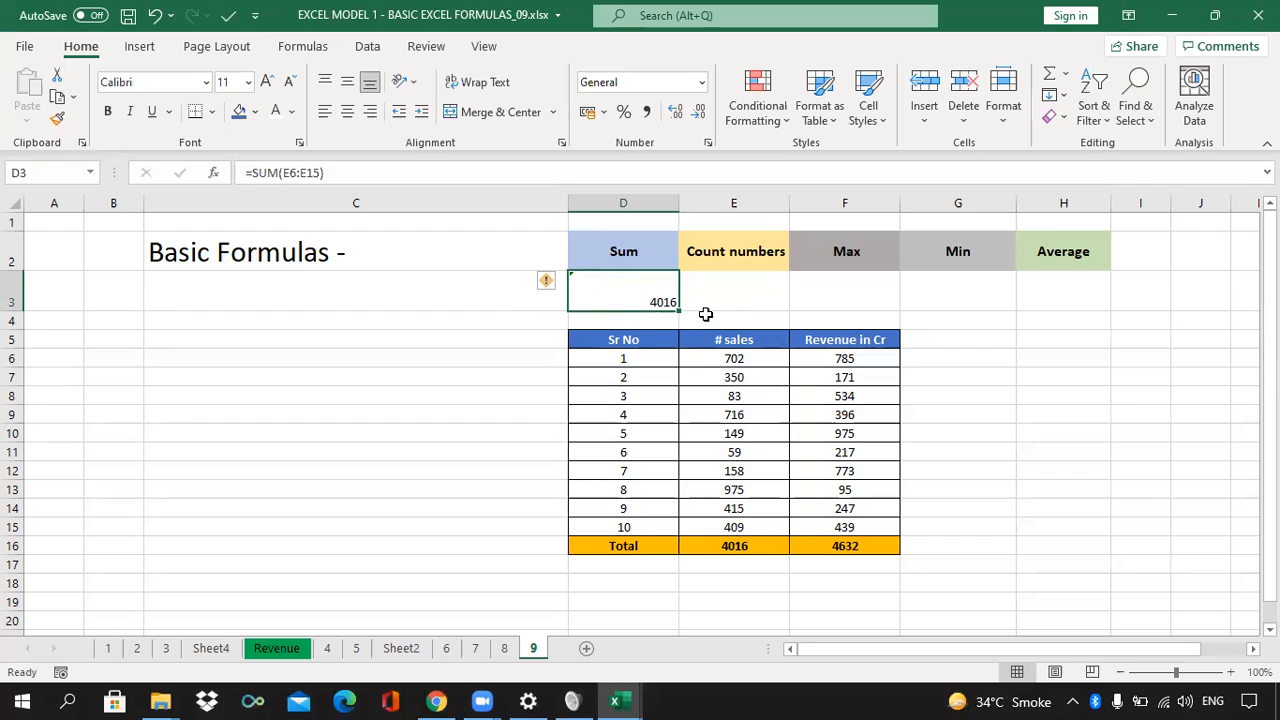
Step: Enter a SUM formula in cell D1 that adds the first five revenue figures, F6:F10
left_click(636, 219)
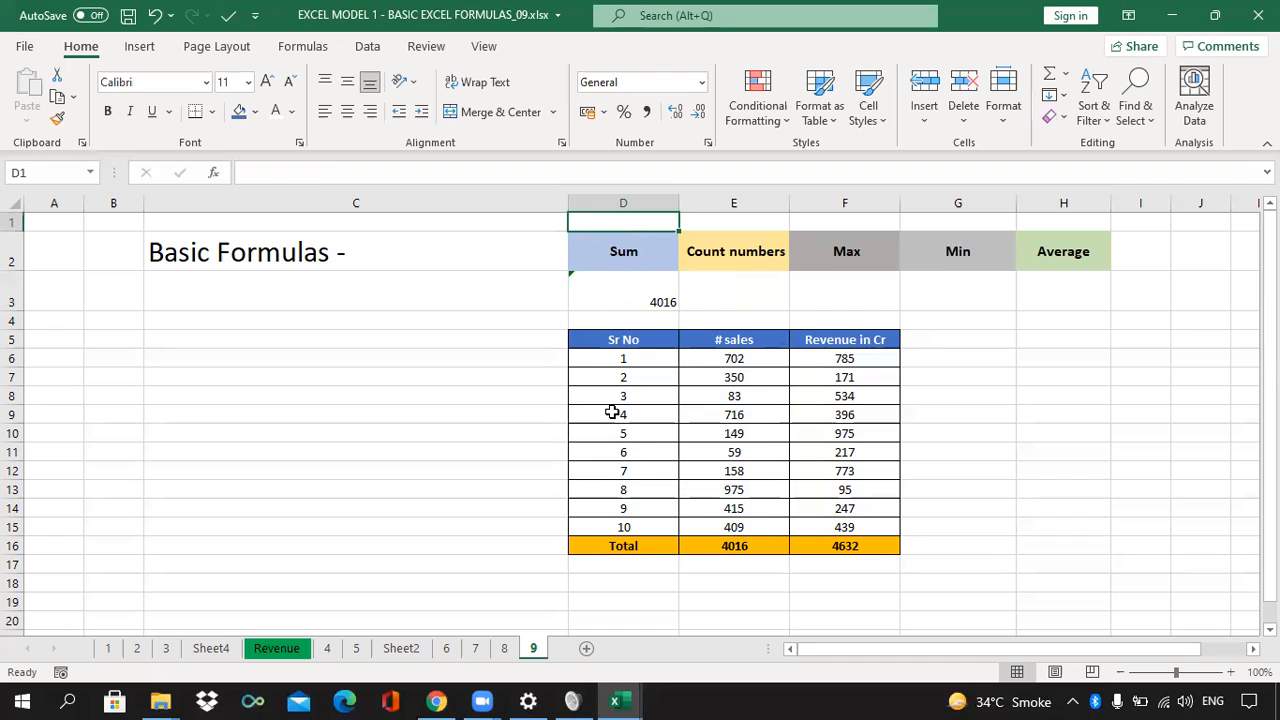
type("=SUM")
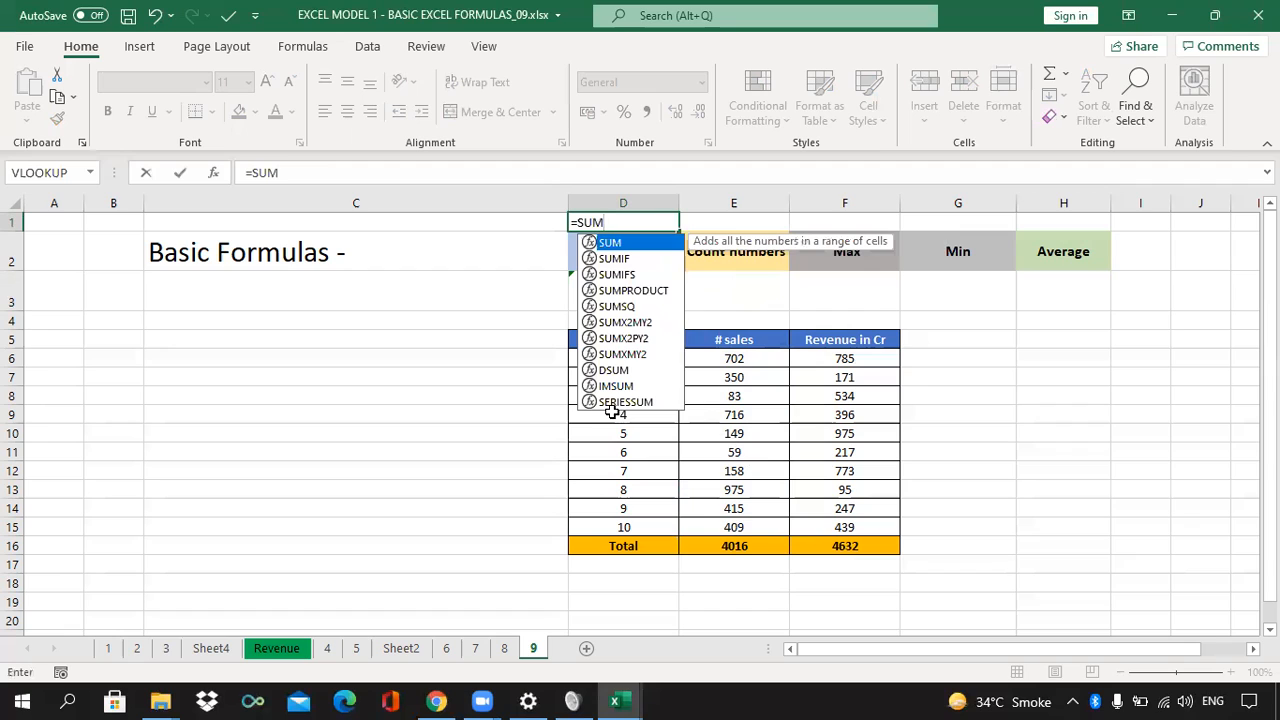
type("(")
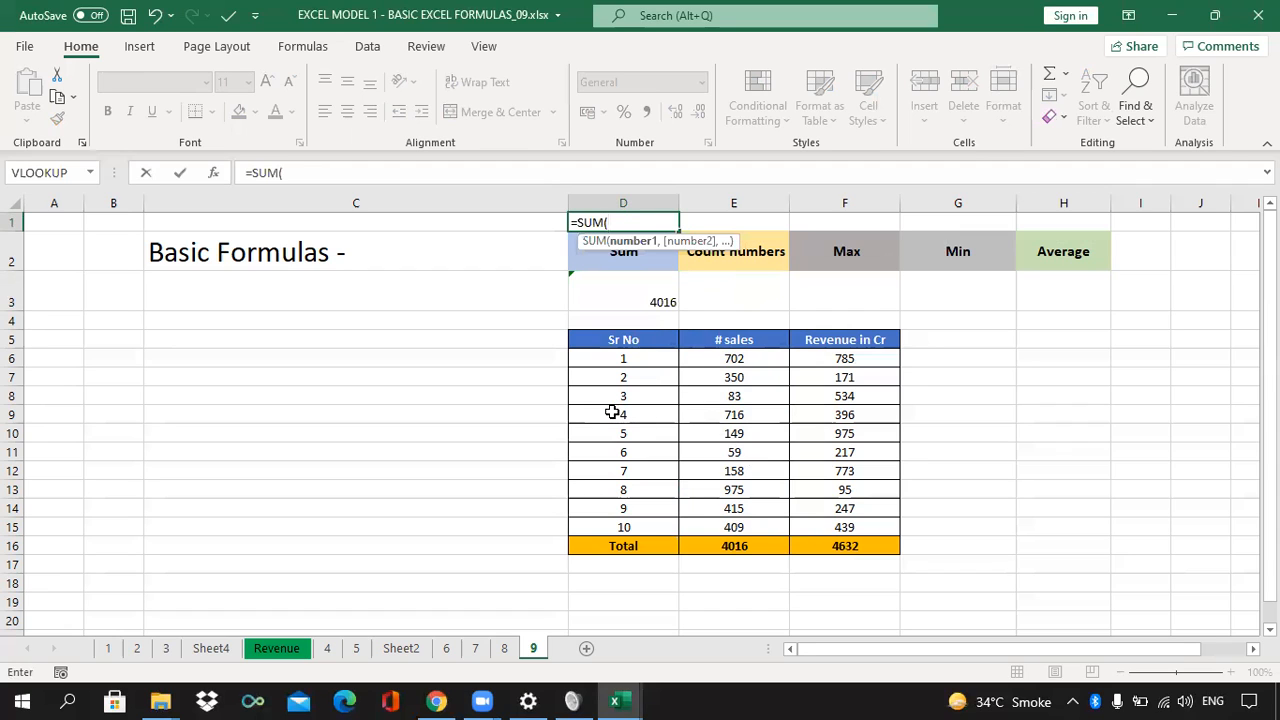
left_click(725, 359)
left_click_drag(725, 359, 723, 415)
left_click_drag(835, 359, 838, 432)
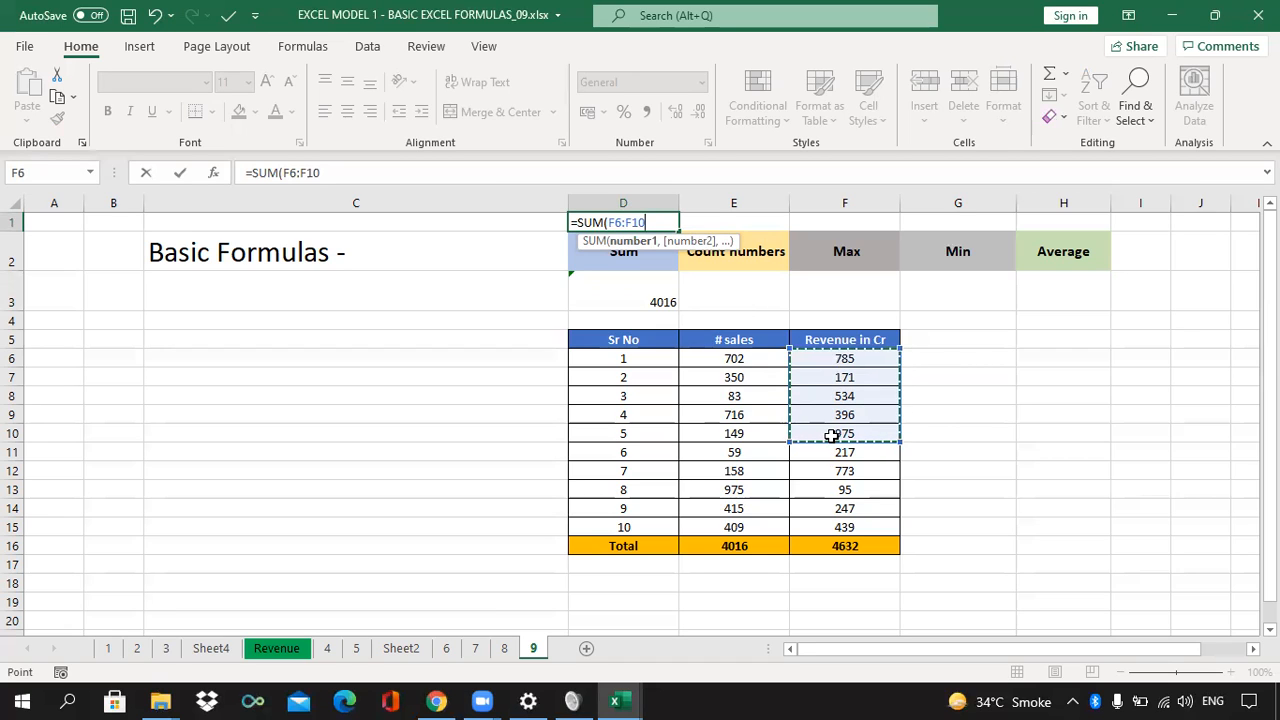
type(")")
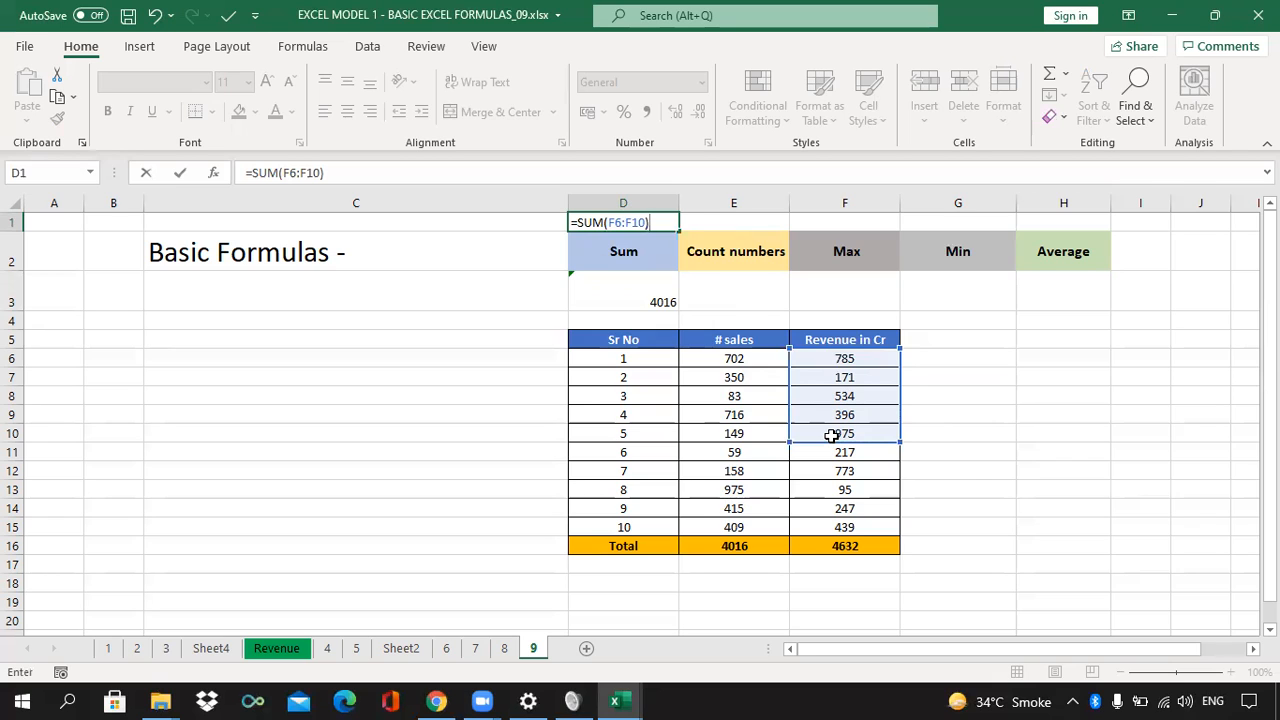
key("Return")
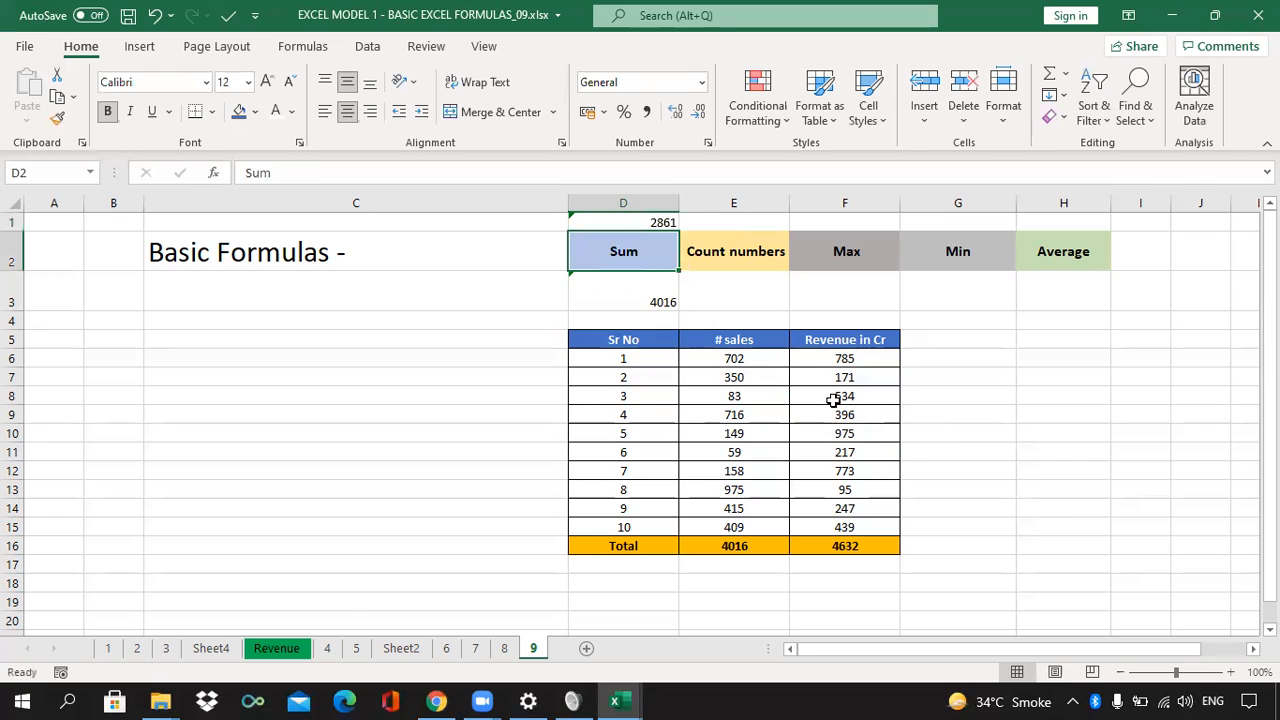
Step: Examine the sum and count of the ranges F6:F10, F6:F15, E6:E15 and F7:F11 by selecting each one
left_click_drag(825, 359, 825, 431)
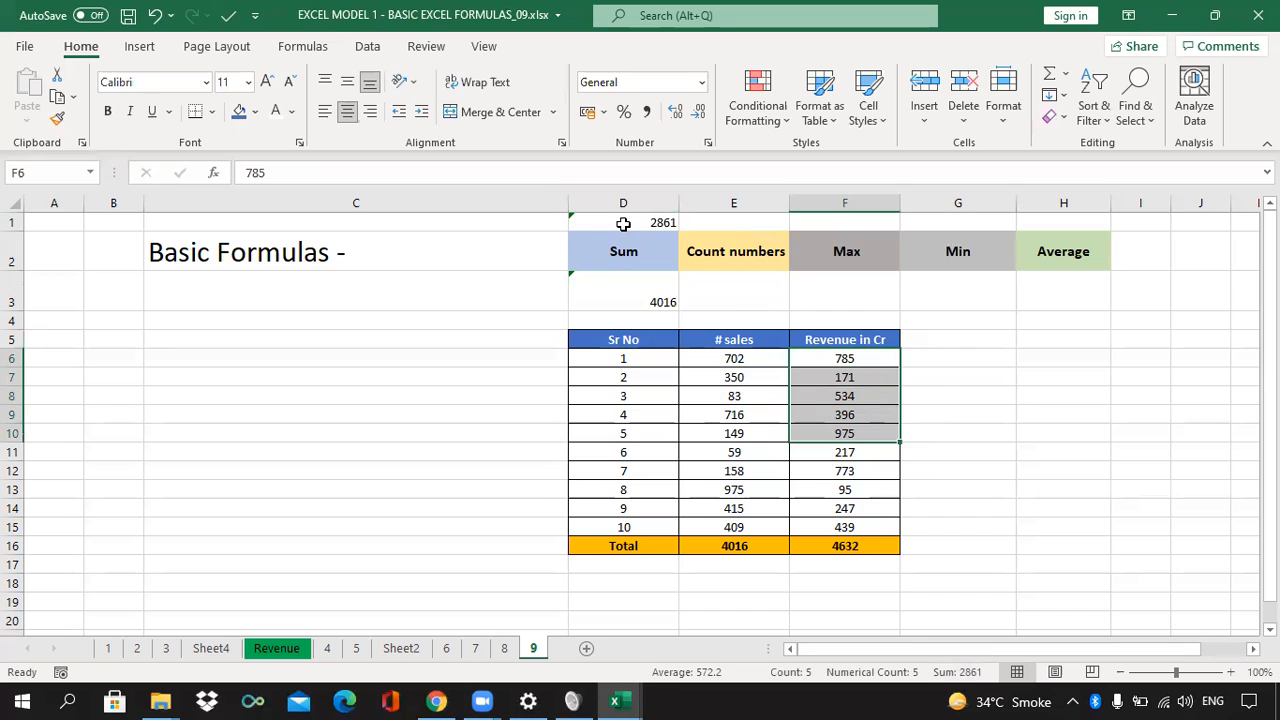
left_click(806, 287)
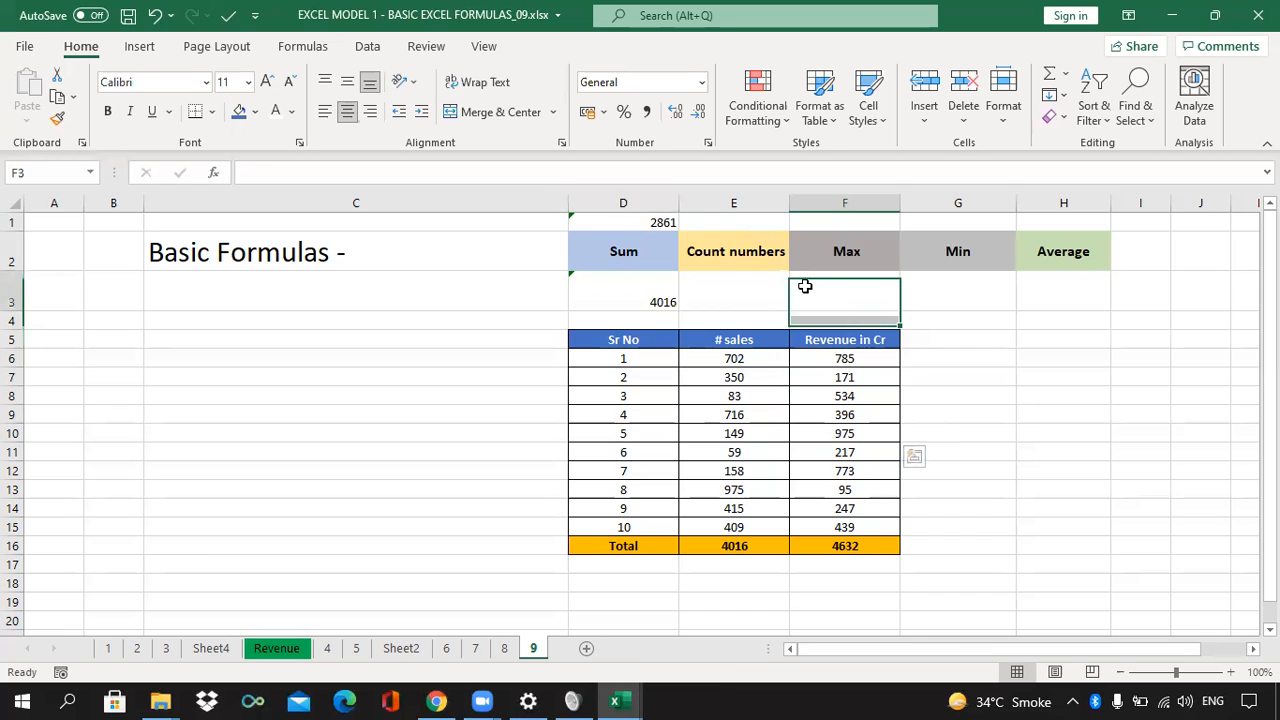
left_click(728, 289)
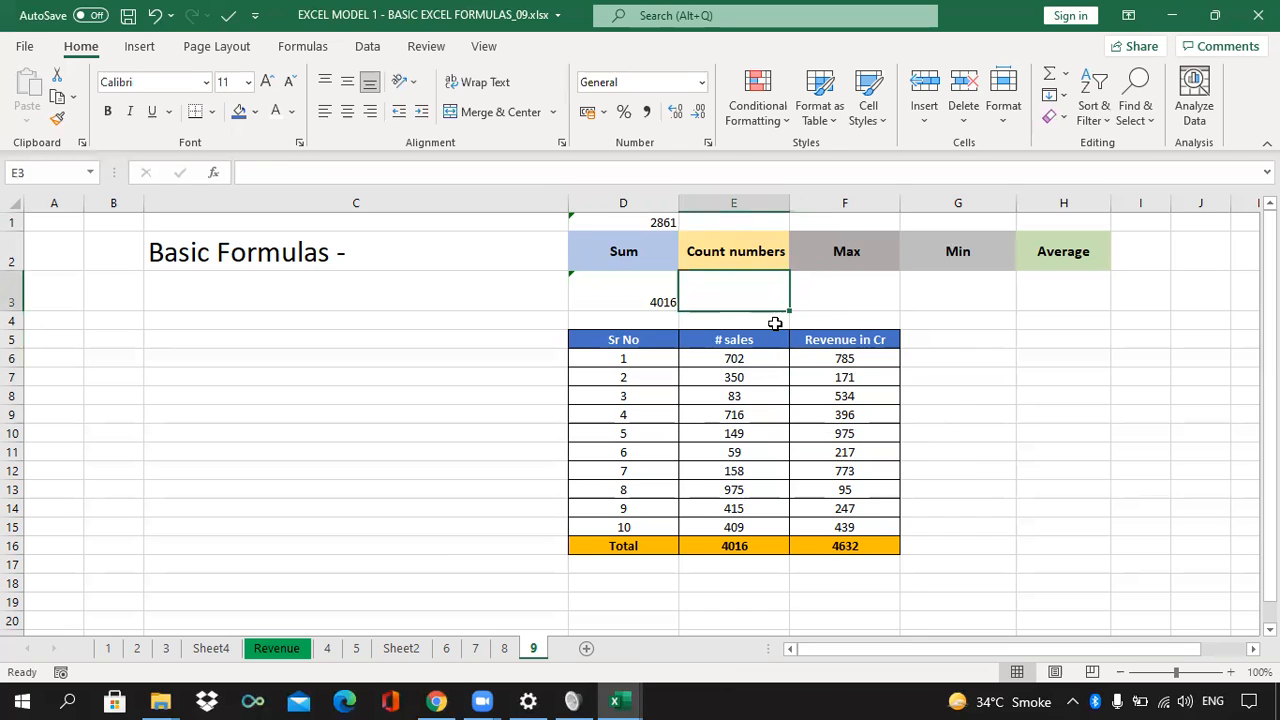
left_click(820, 358)
left_click_drag(820, 358, 826, 525)
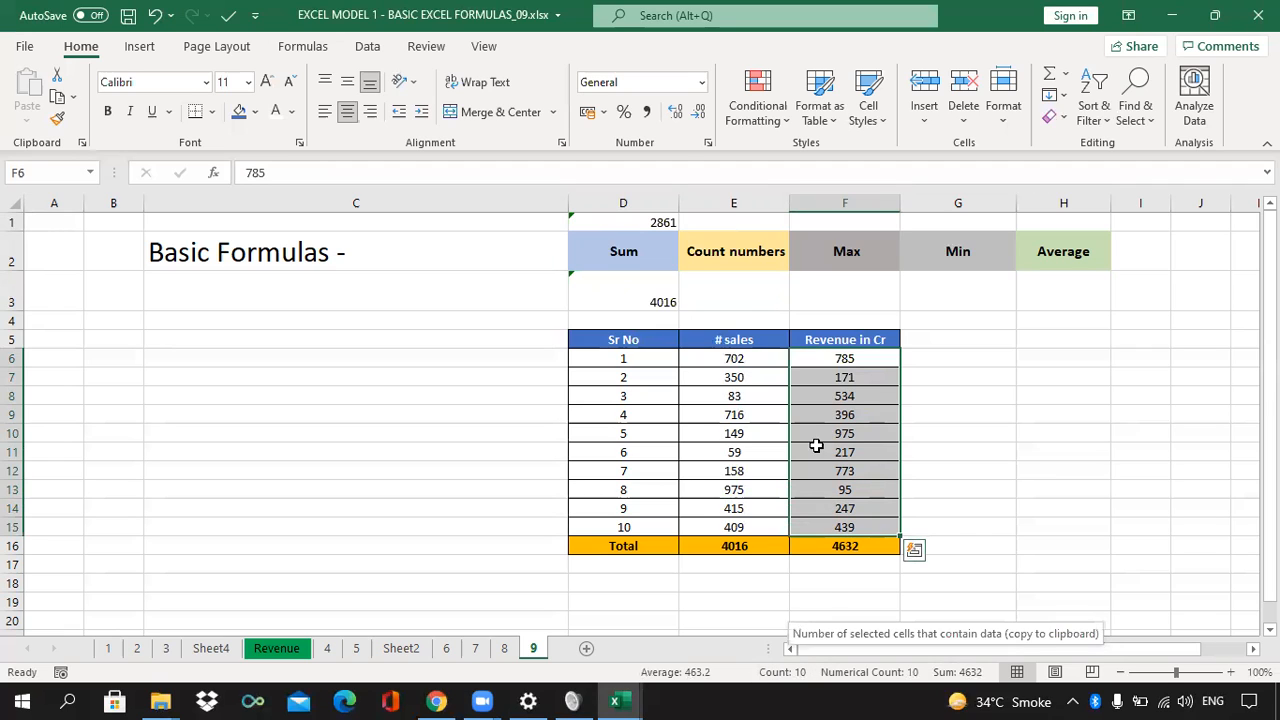
left_click_drag(732, 360, 732, 527)
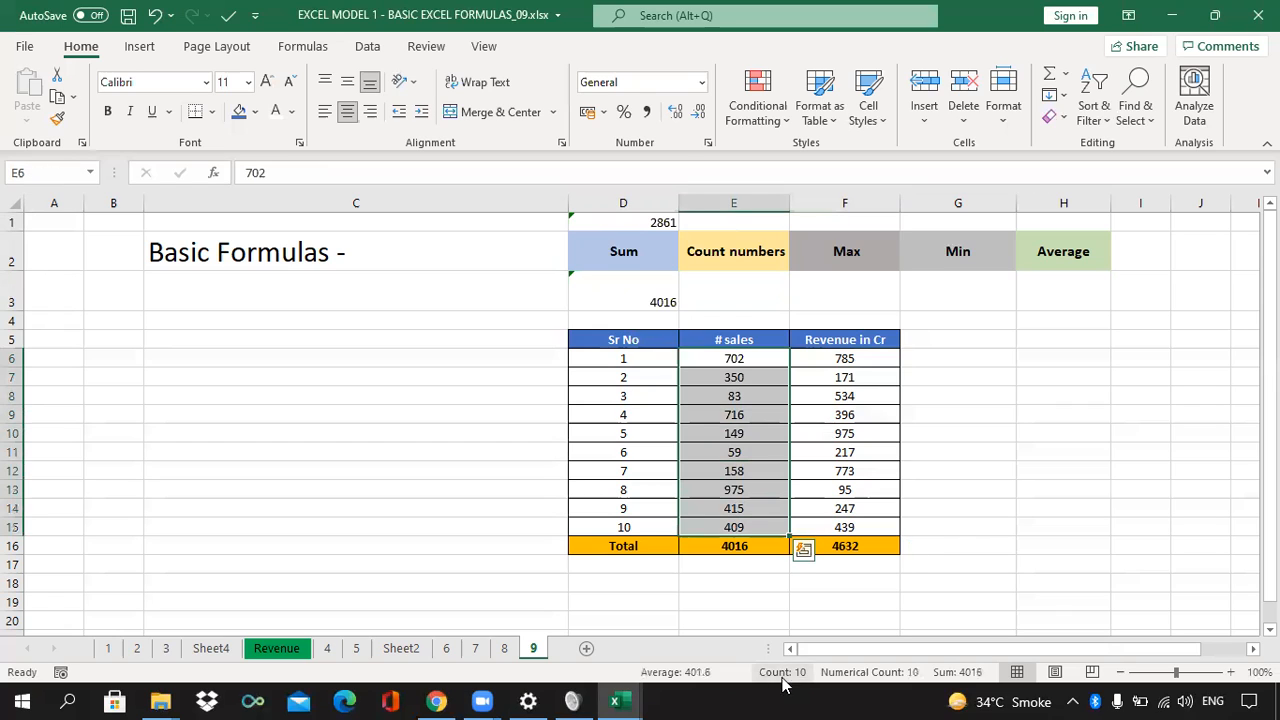
left_click_drag(868, 377, 868, 450)
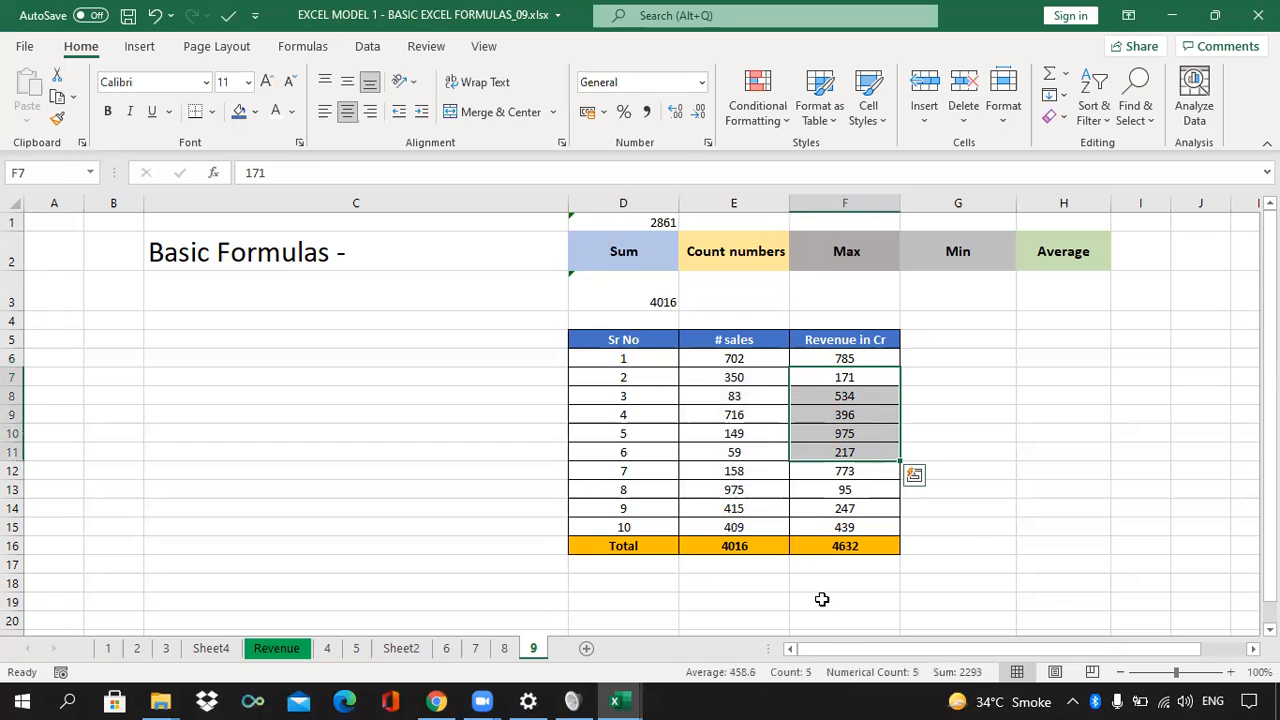
left_click(975, 357)
left_click(743, 223)
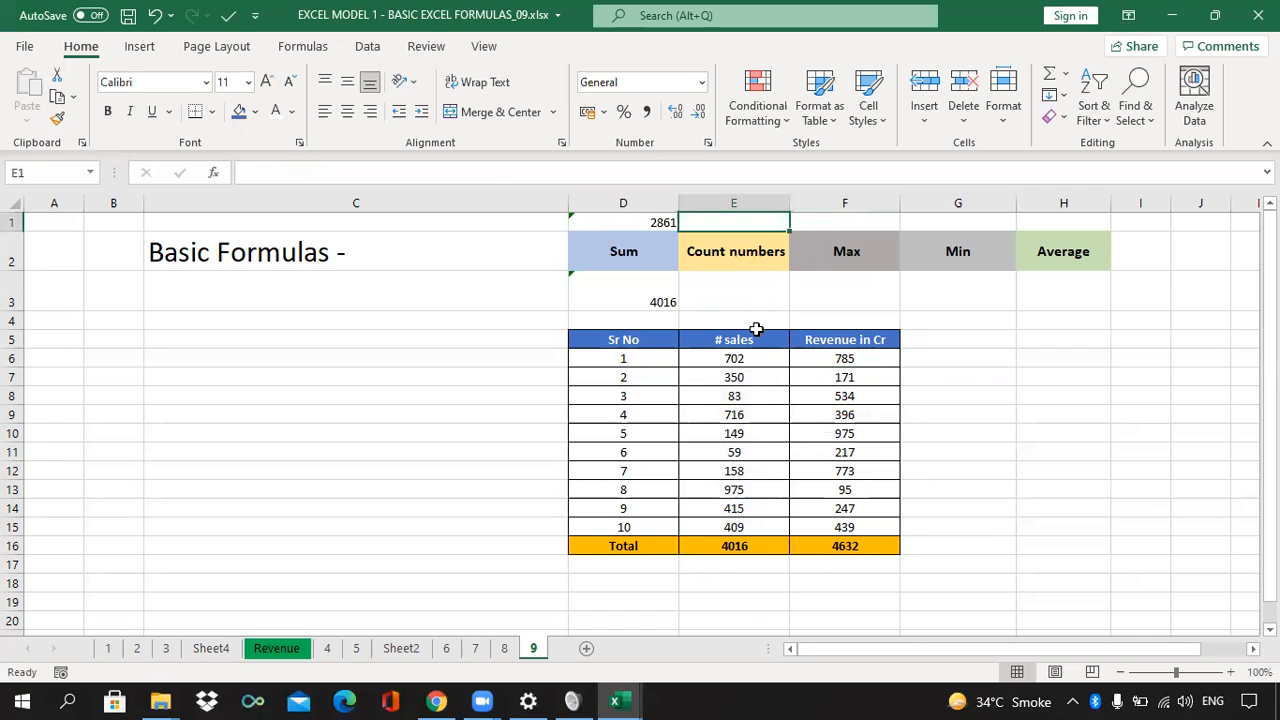
Step: Enter a COUNTA formula in cell E3, under Count numbers, that counts the revenue entries in F6:F13
left_click(752, 304)
type("=")
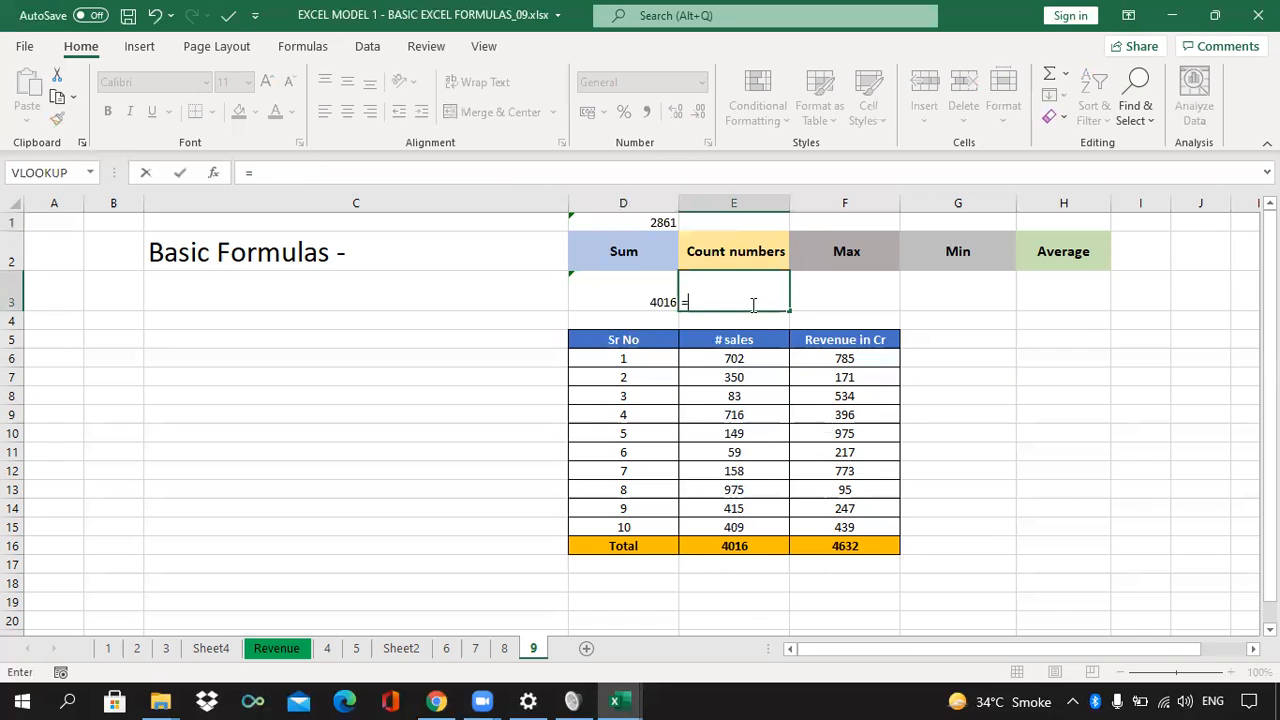
type("COU")
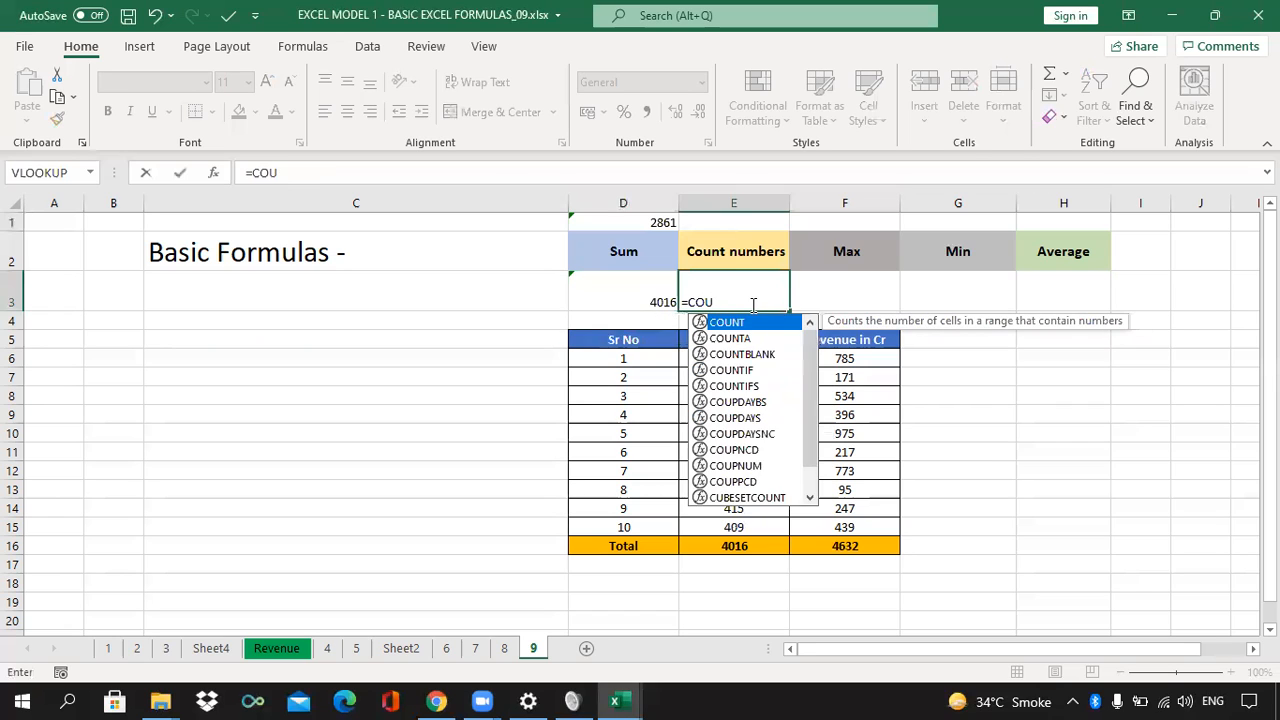
type("NTA")
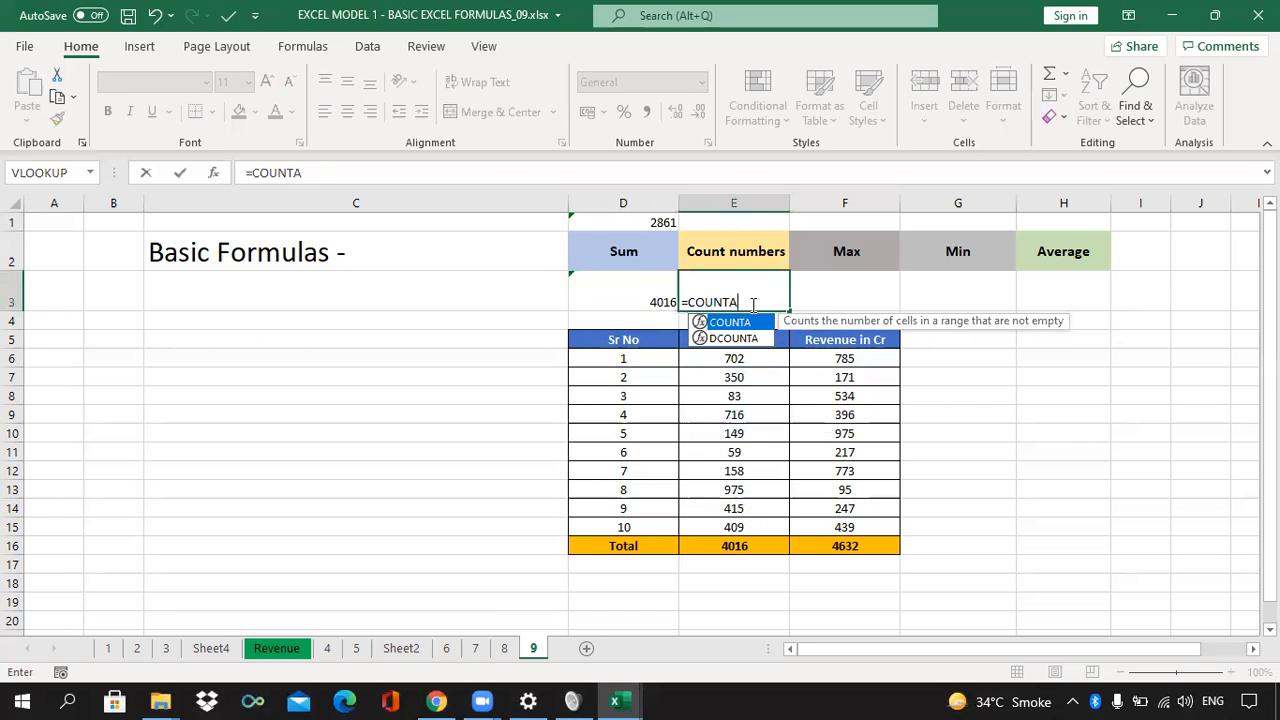
type("(")
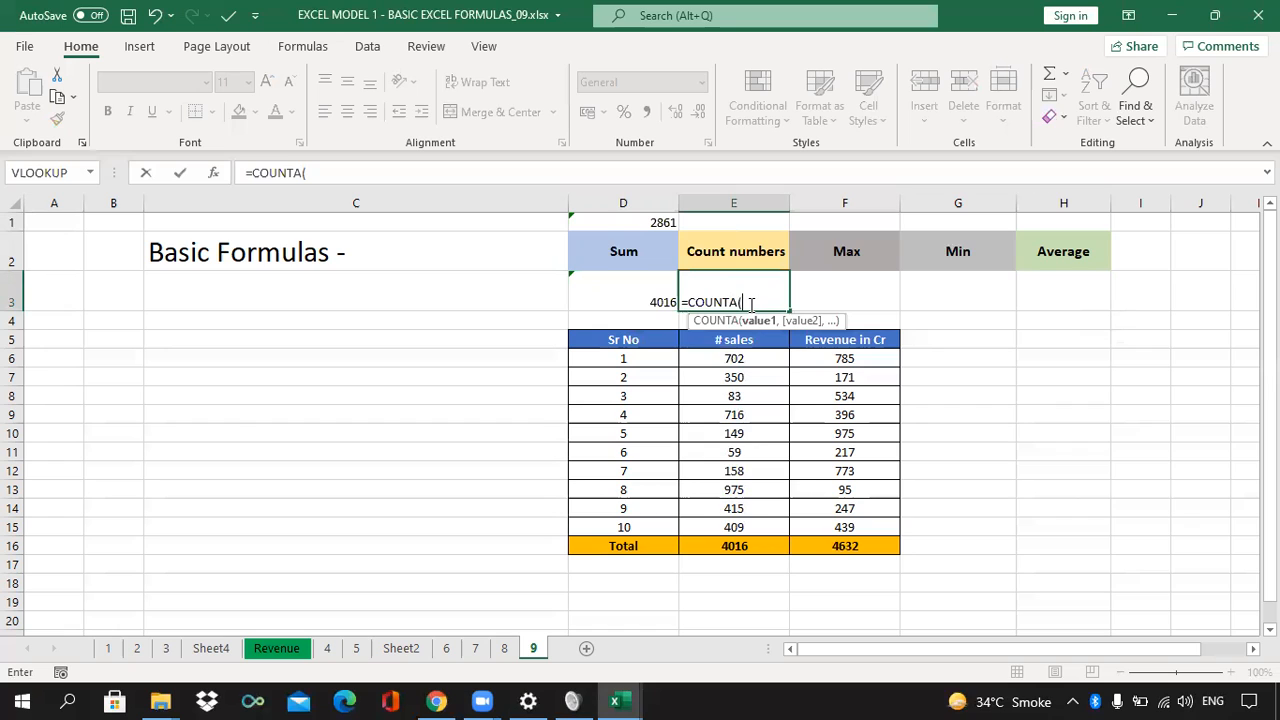
left_click(818, 362)
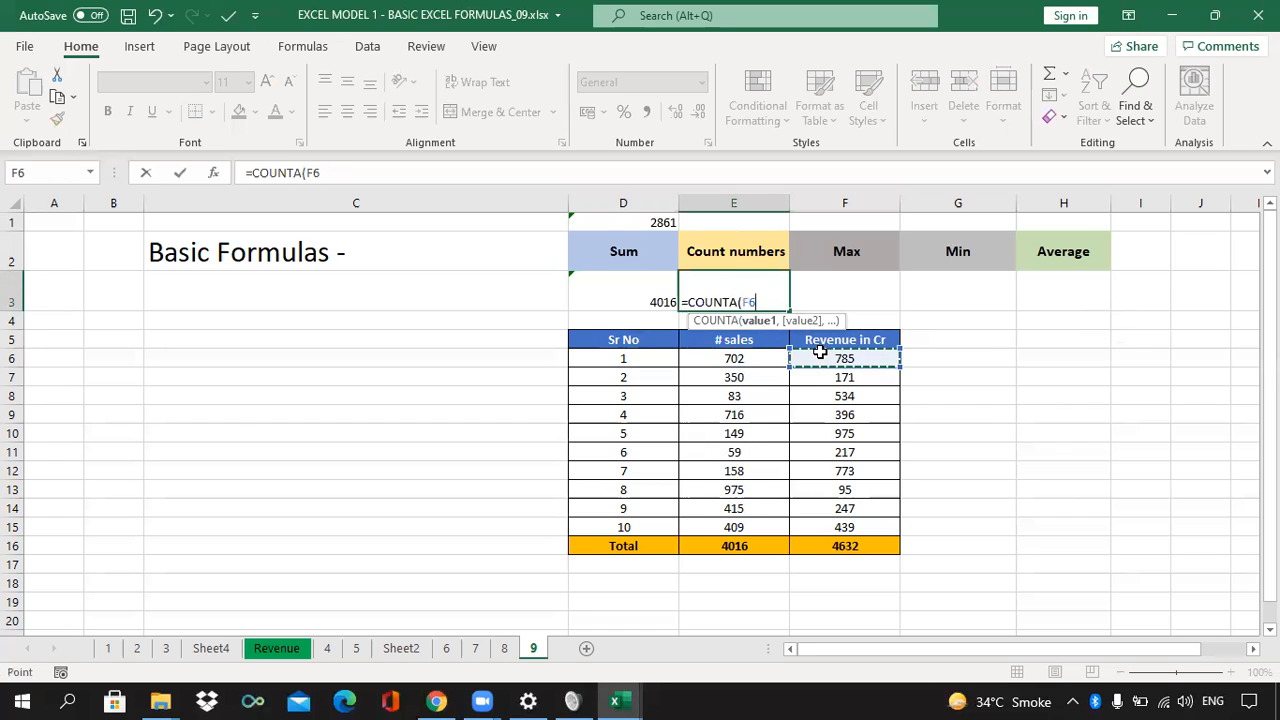
left_click_drag(820, 369, 830, 487)
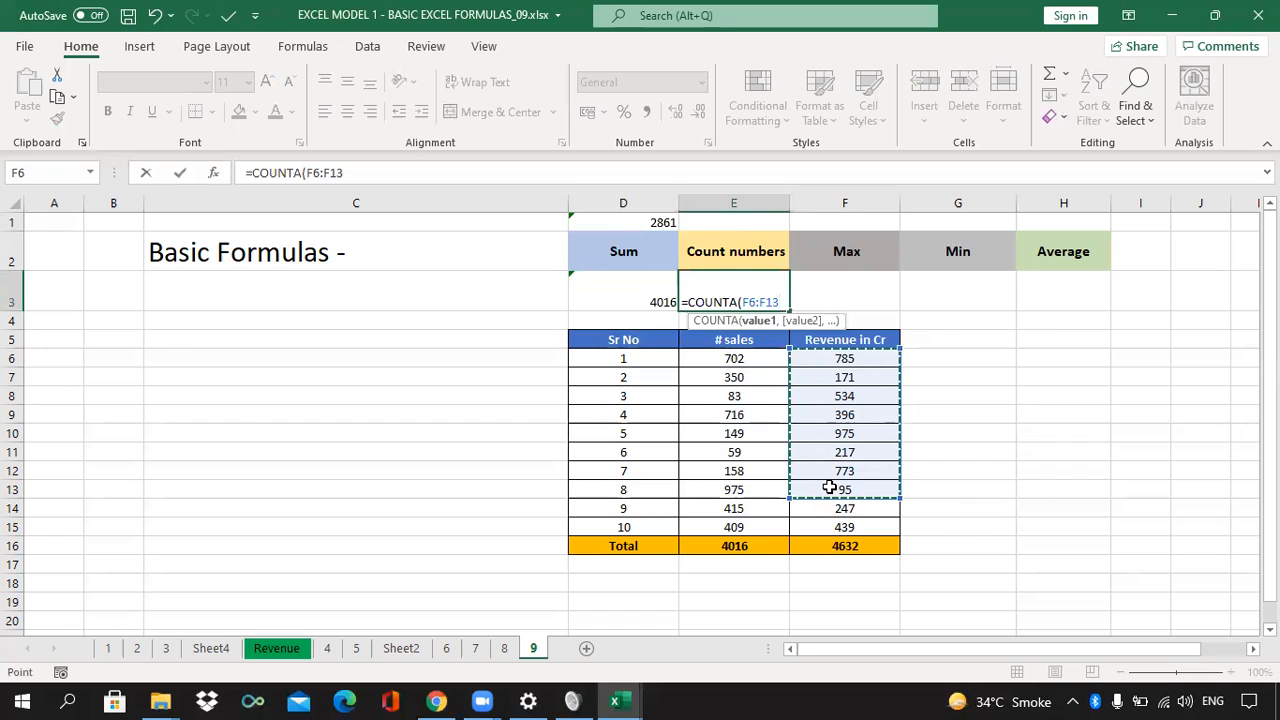
type(")")
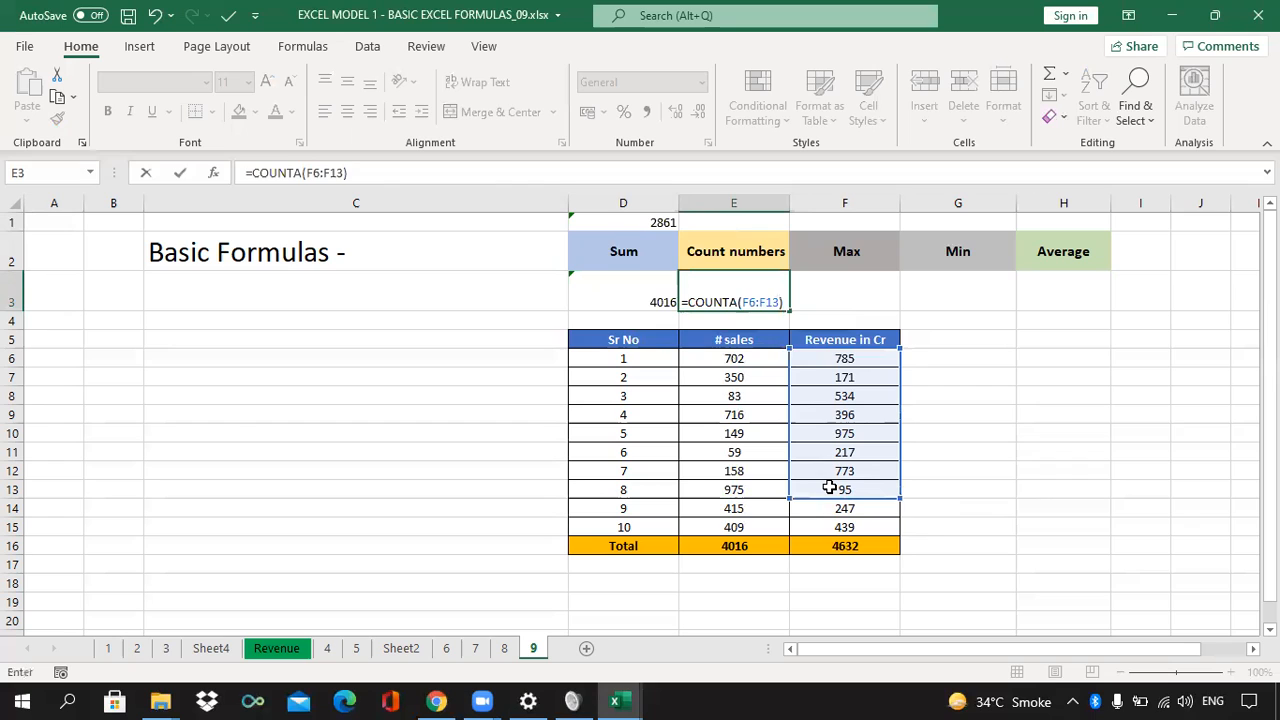
key("Return")
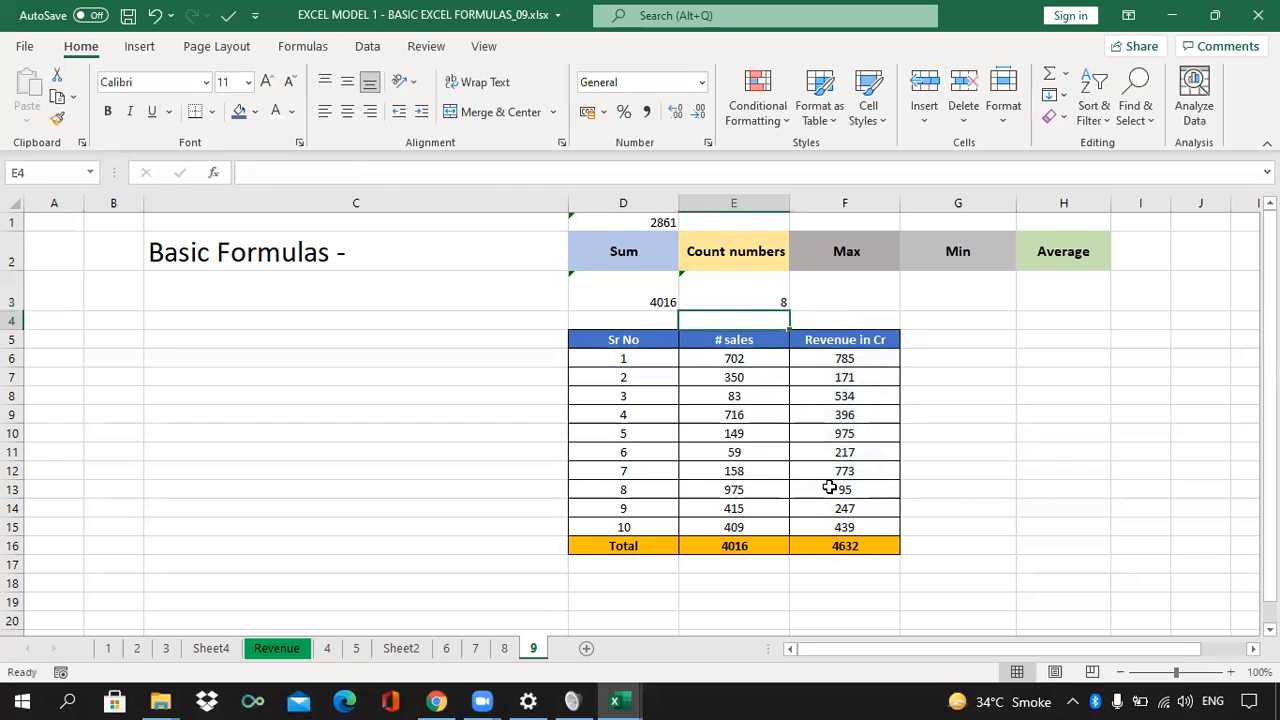
left_click(736, 281)
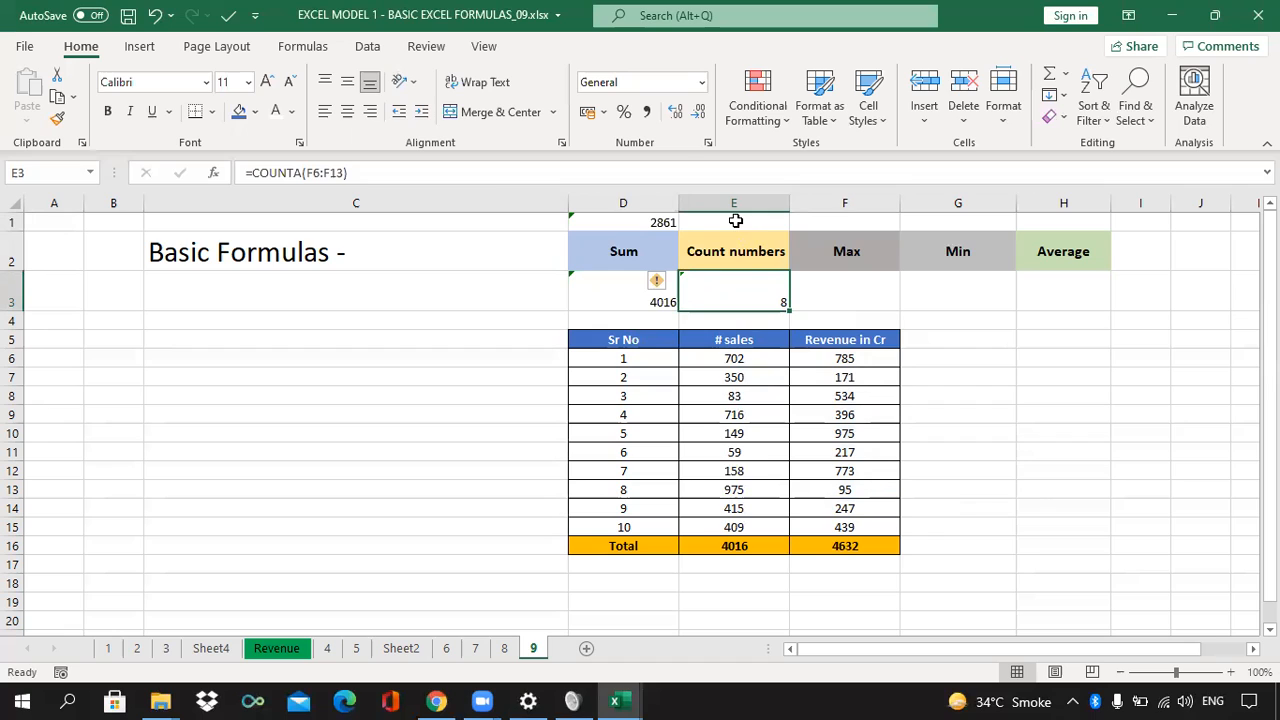
Step: Enter a MAX formula for the revenue figures F6:F15 in cell F3 and check its result against F10
left_click(865, 295)
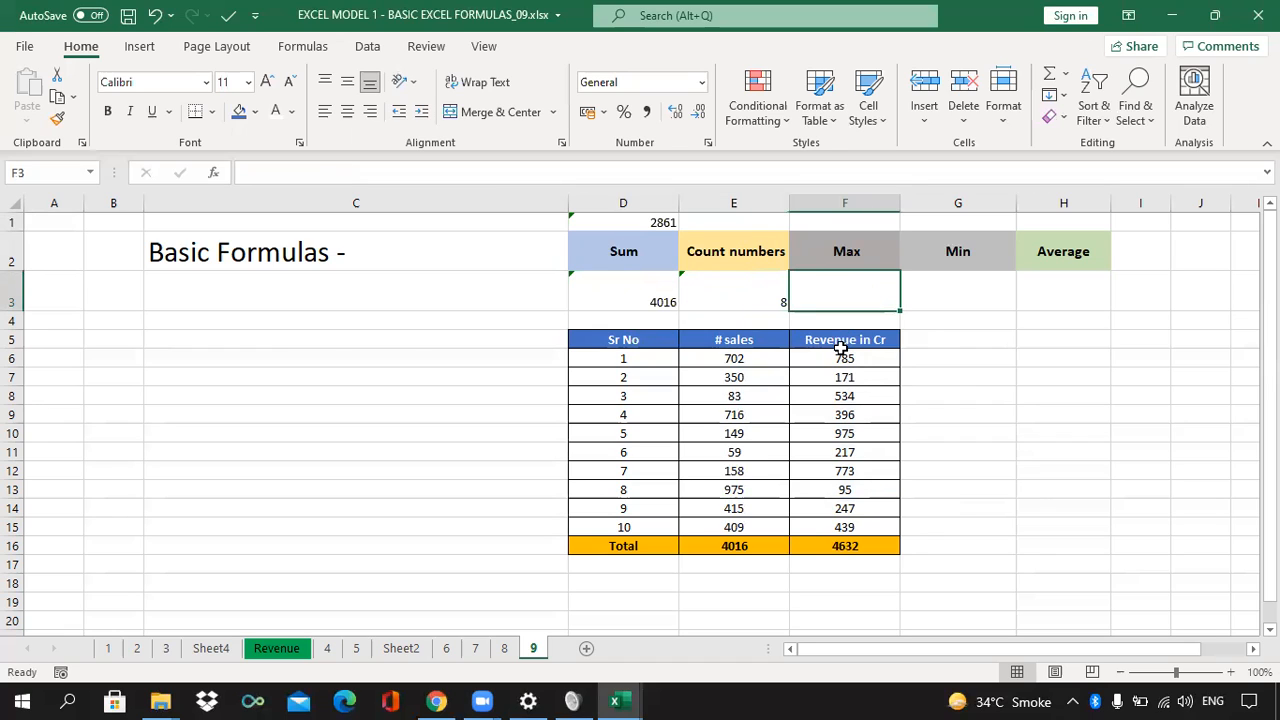
left_click_drag(843, 359, 843, 520)
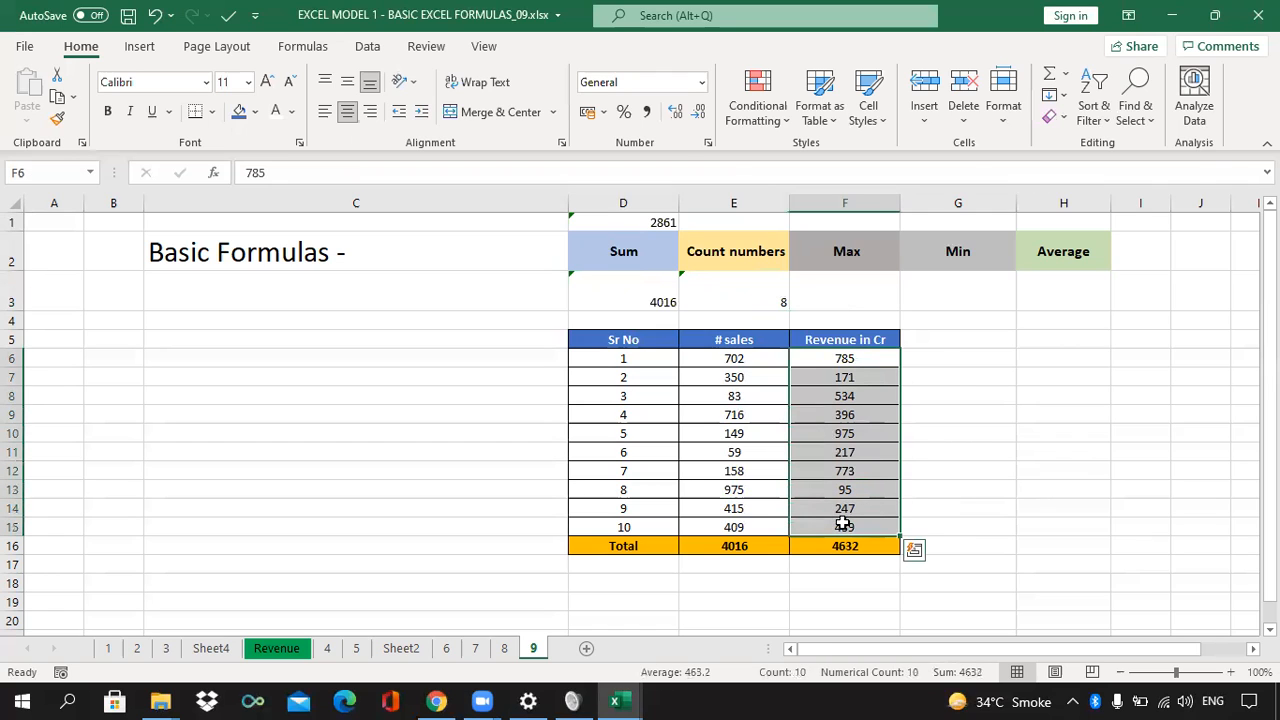
left_click(859, 281)
type("=")
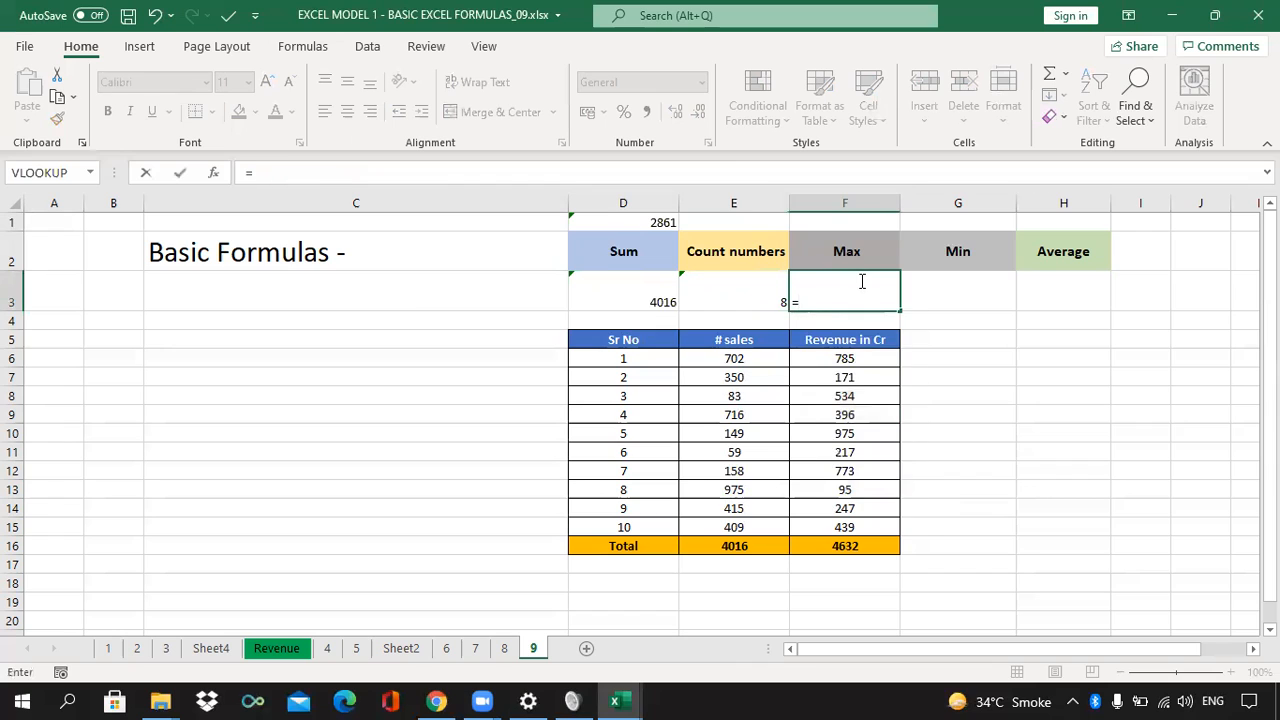
type("MAX(")
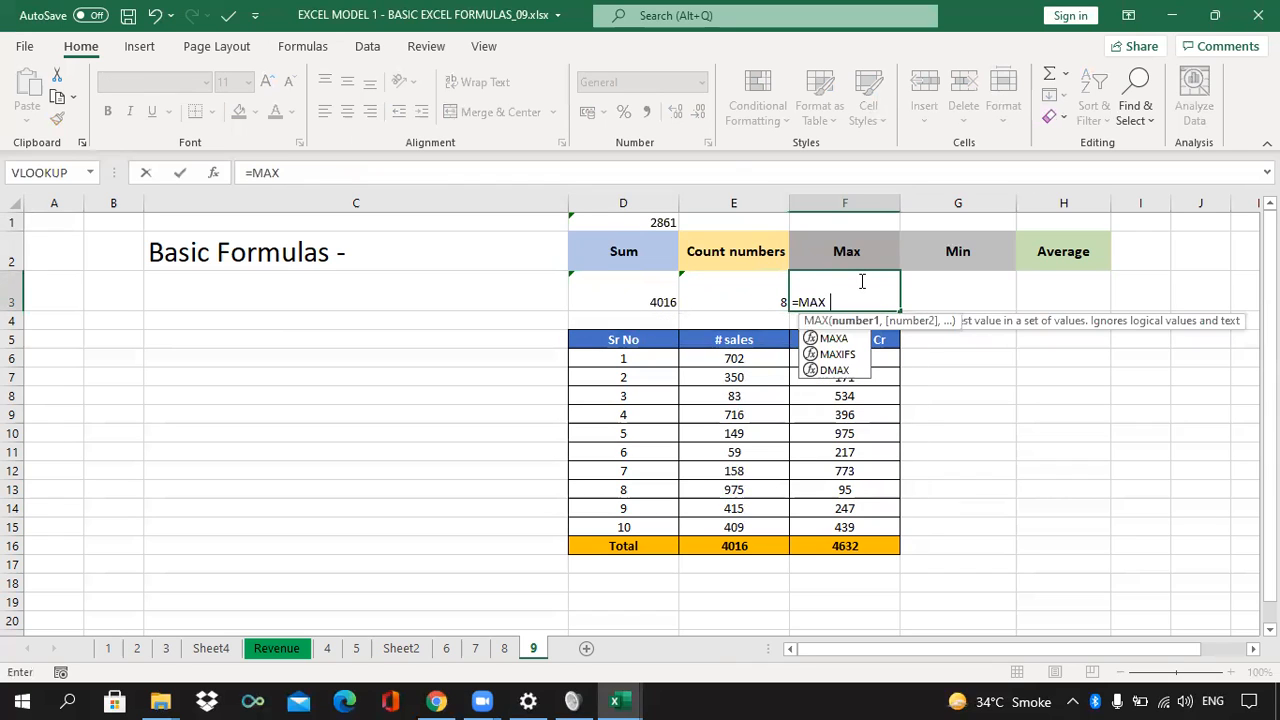
left_click_drag(857, 364, 845, 526)
type(")")
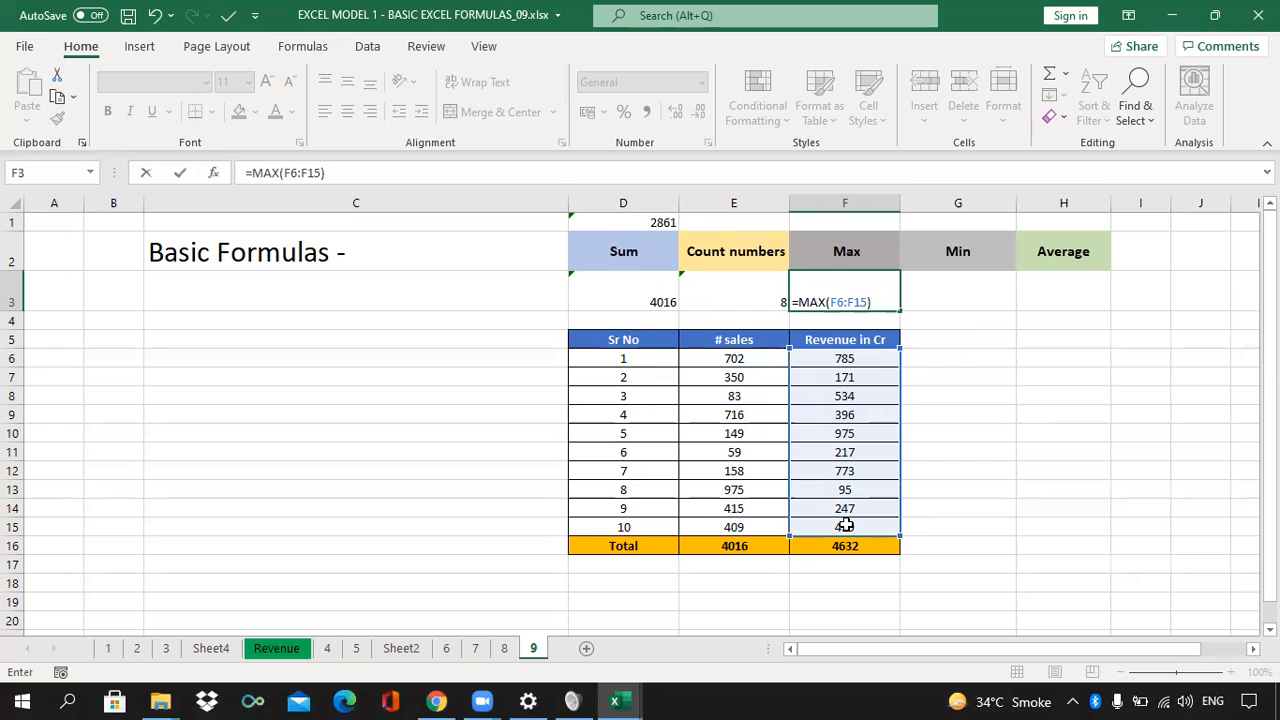
key("Return")
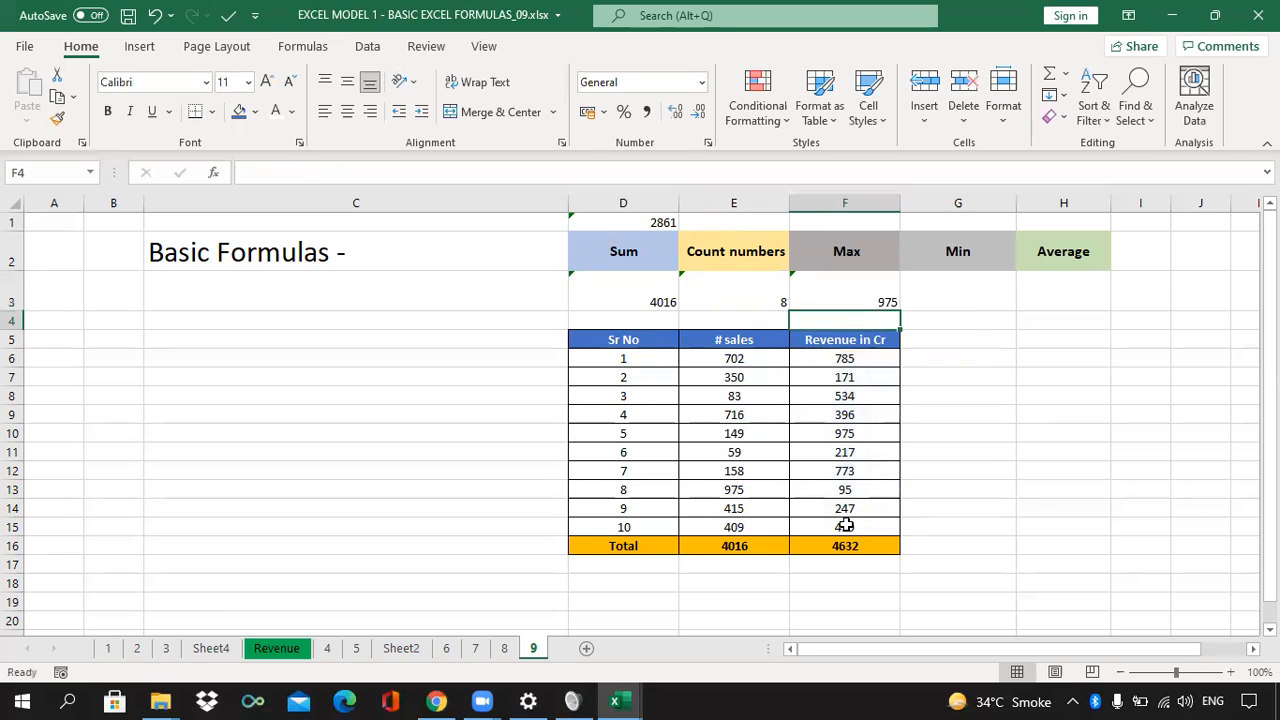
left_click(889, 290)
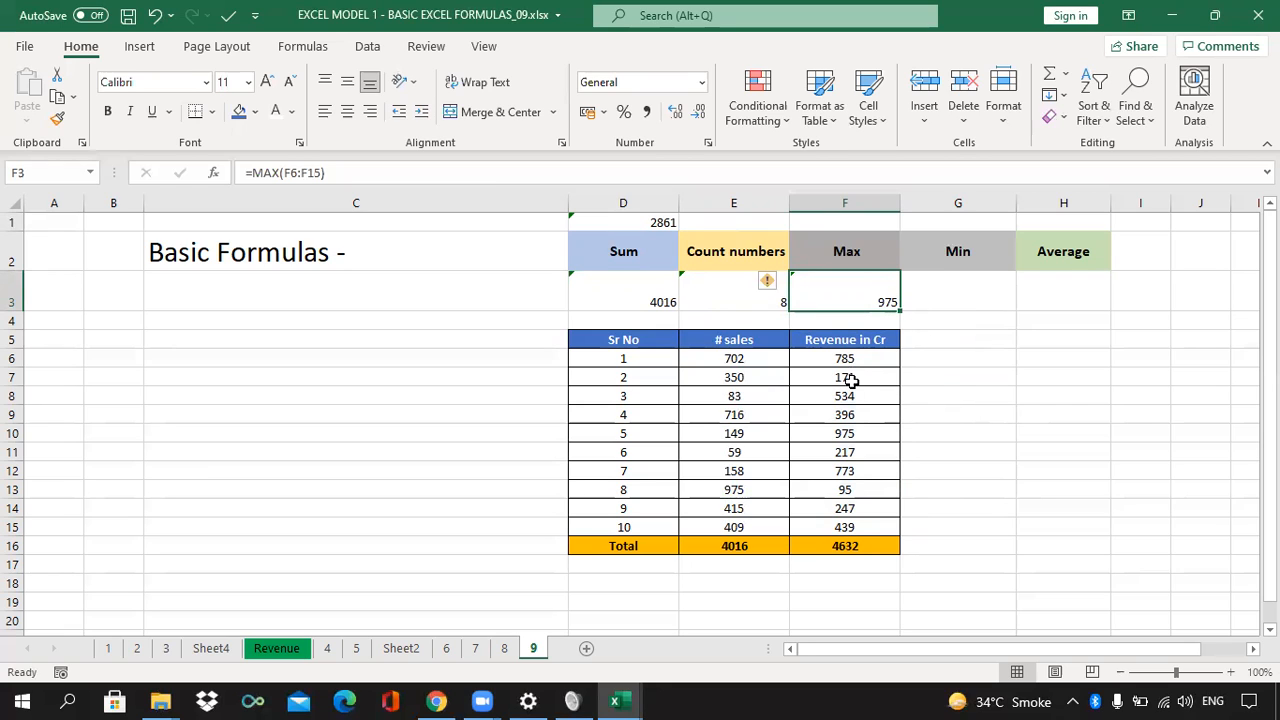
left_click(853, 437)
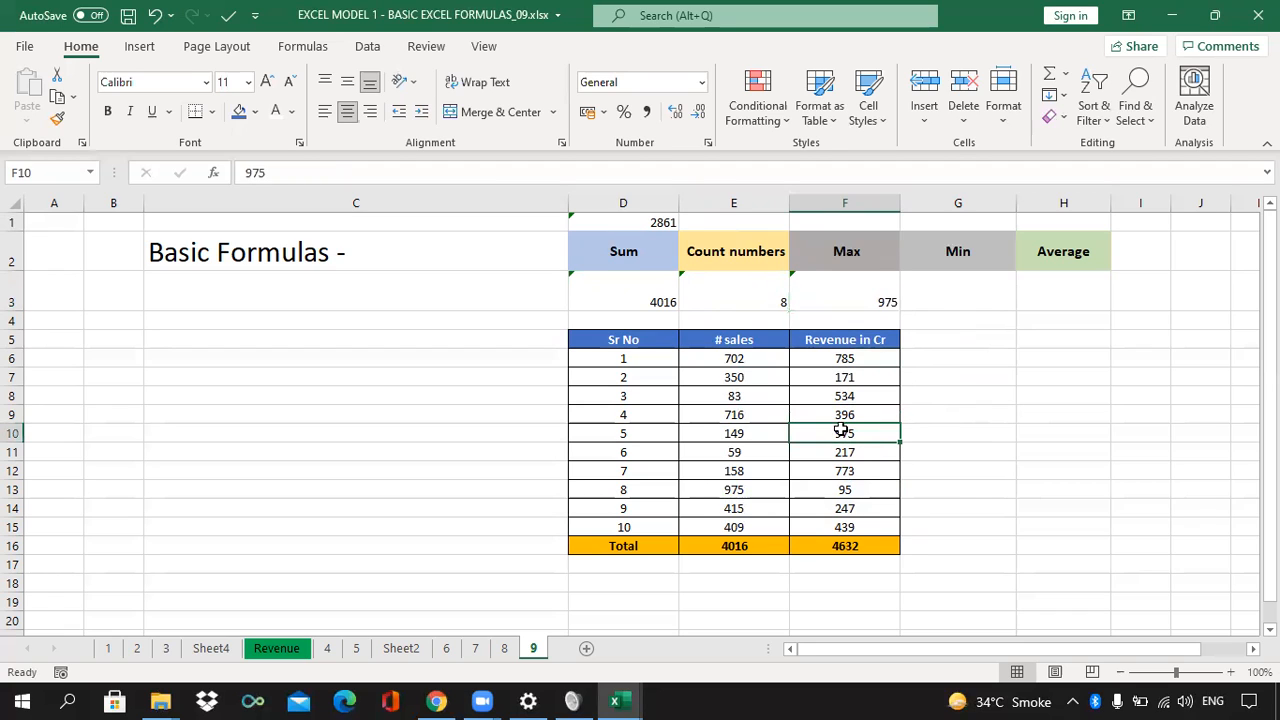
left_click(861, 275)
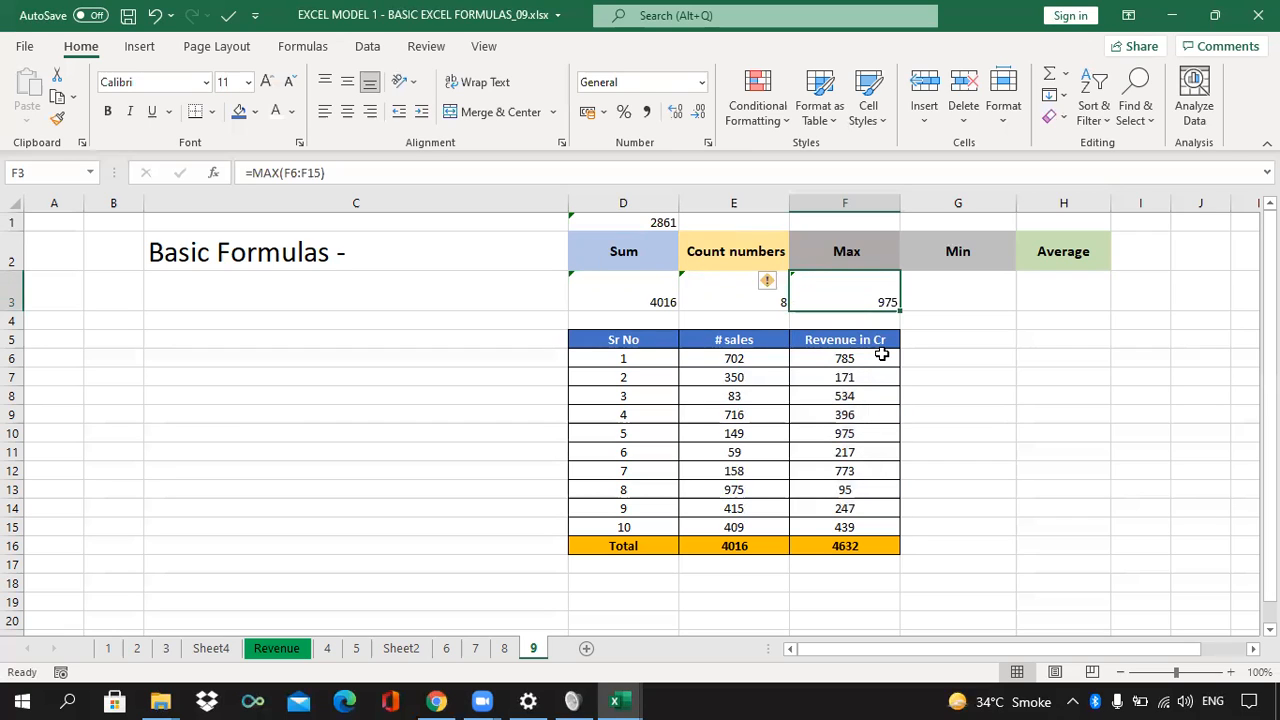
left_click(863, 300)
Step: Enter a MIN formula for the revenue figures F6:F15 in cell G3 and check its result against F13
left_click(928, 304)
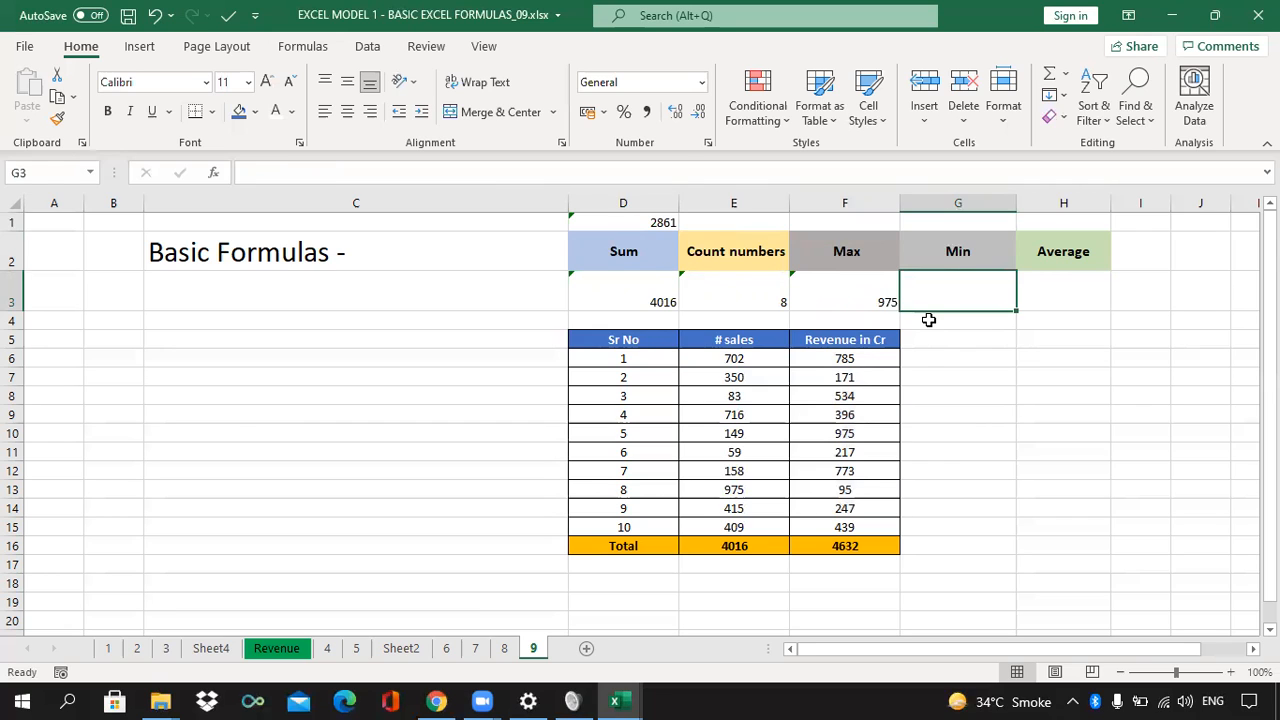
type("=MIN")
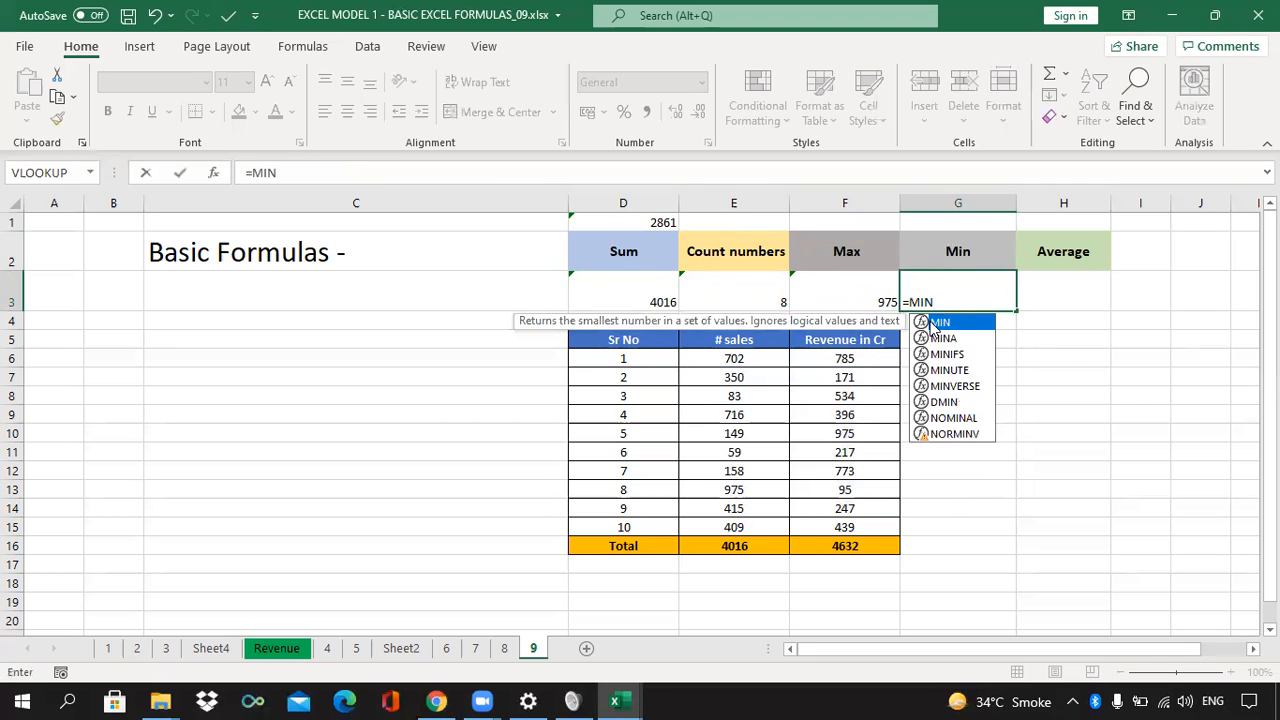
type("(")
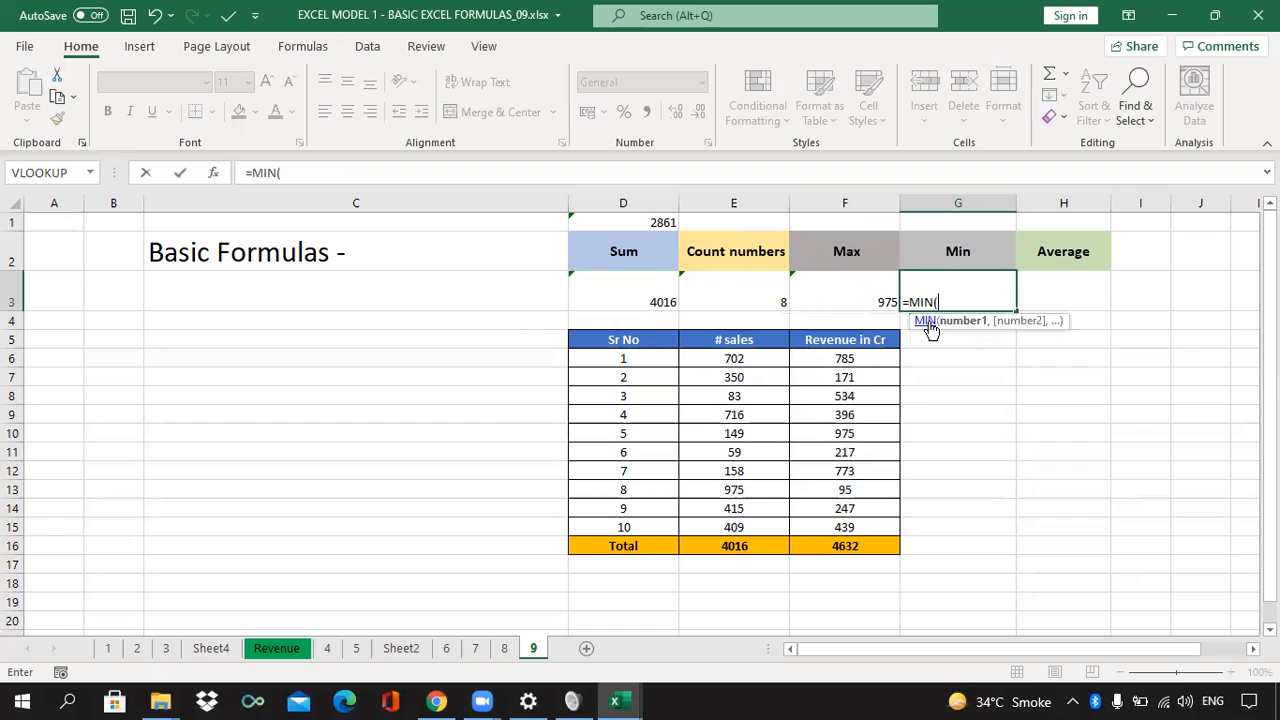
left_click(847, 358)
left_click_drag(847, 358, 847, 517)
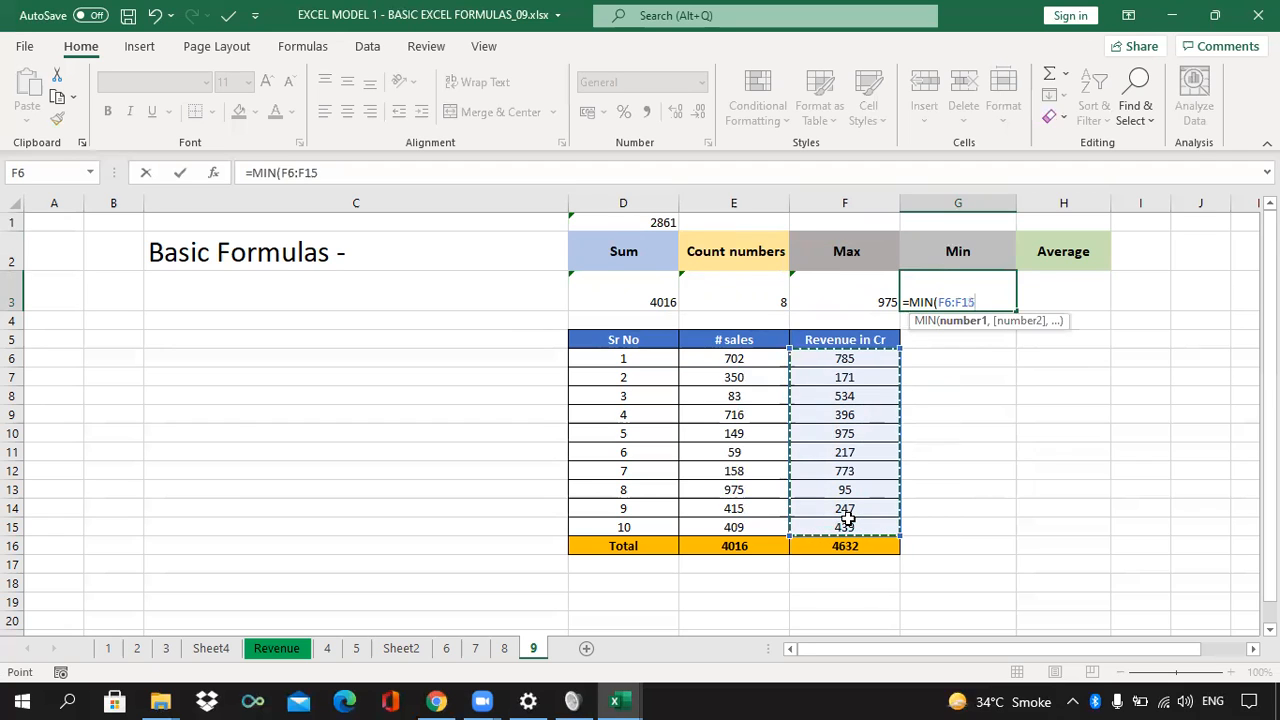
type(")")
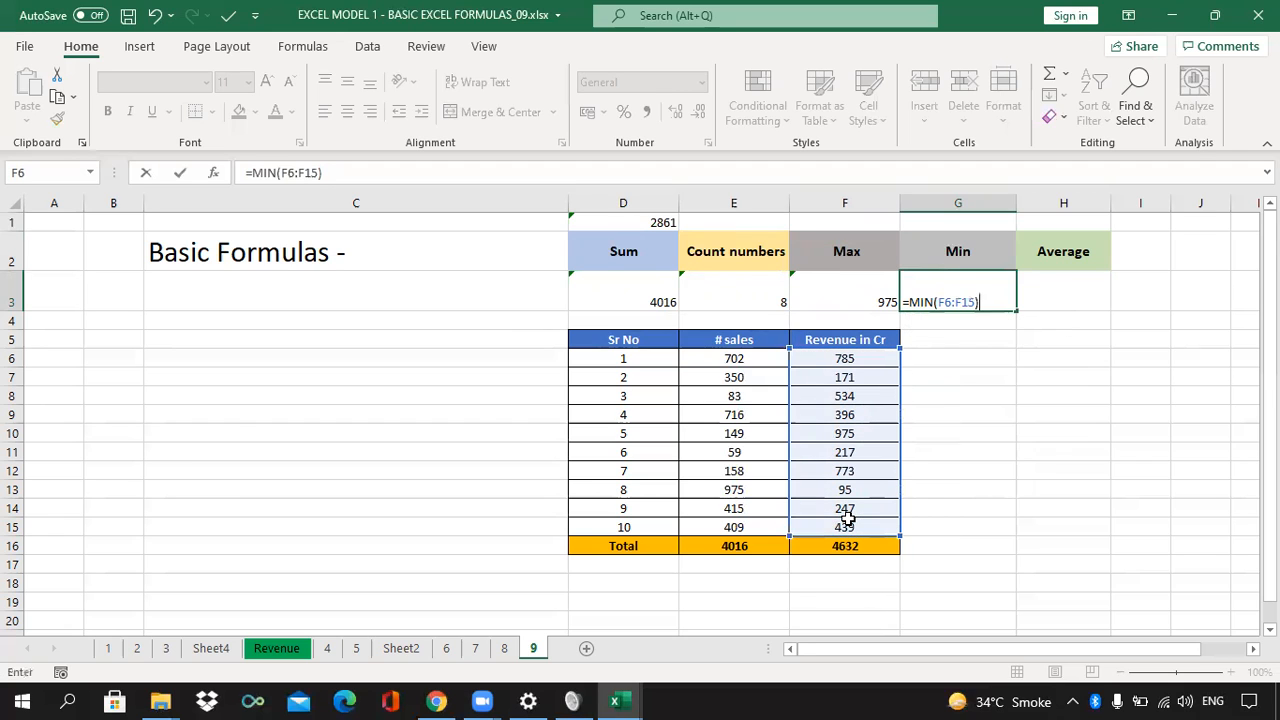
key("Return")
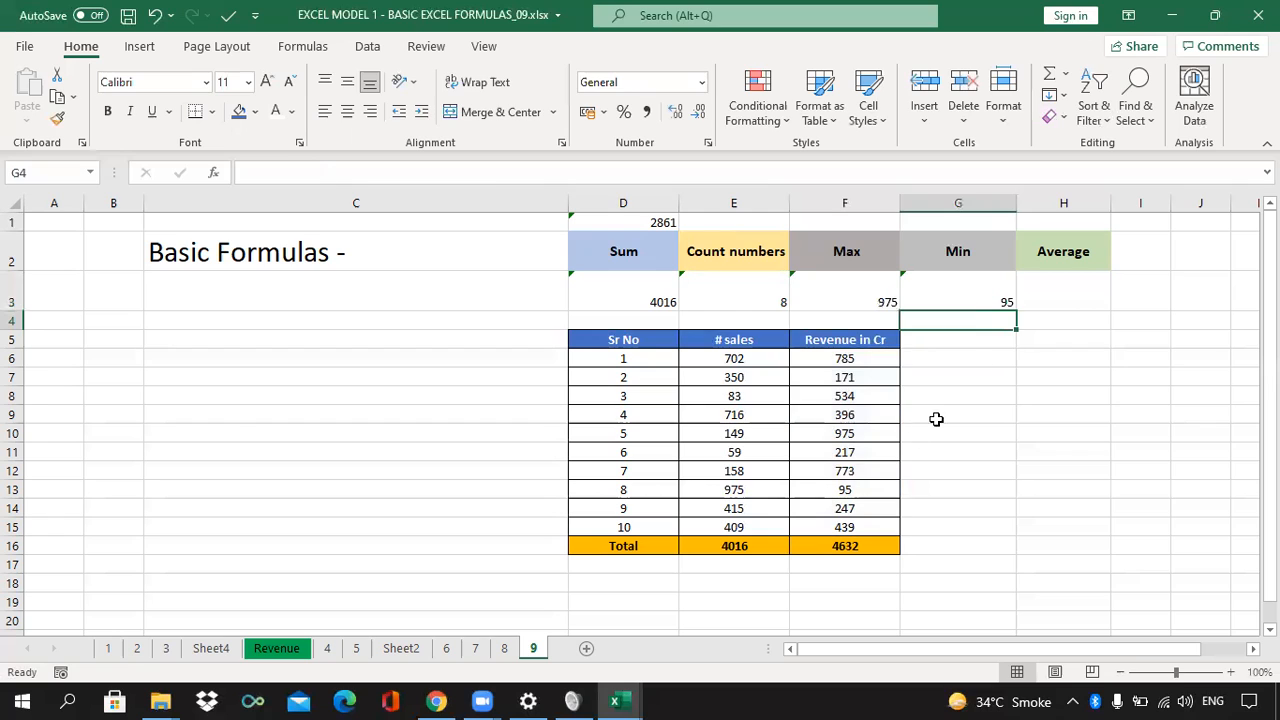
left_click(968, 283)
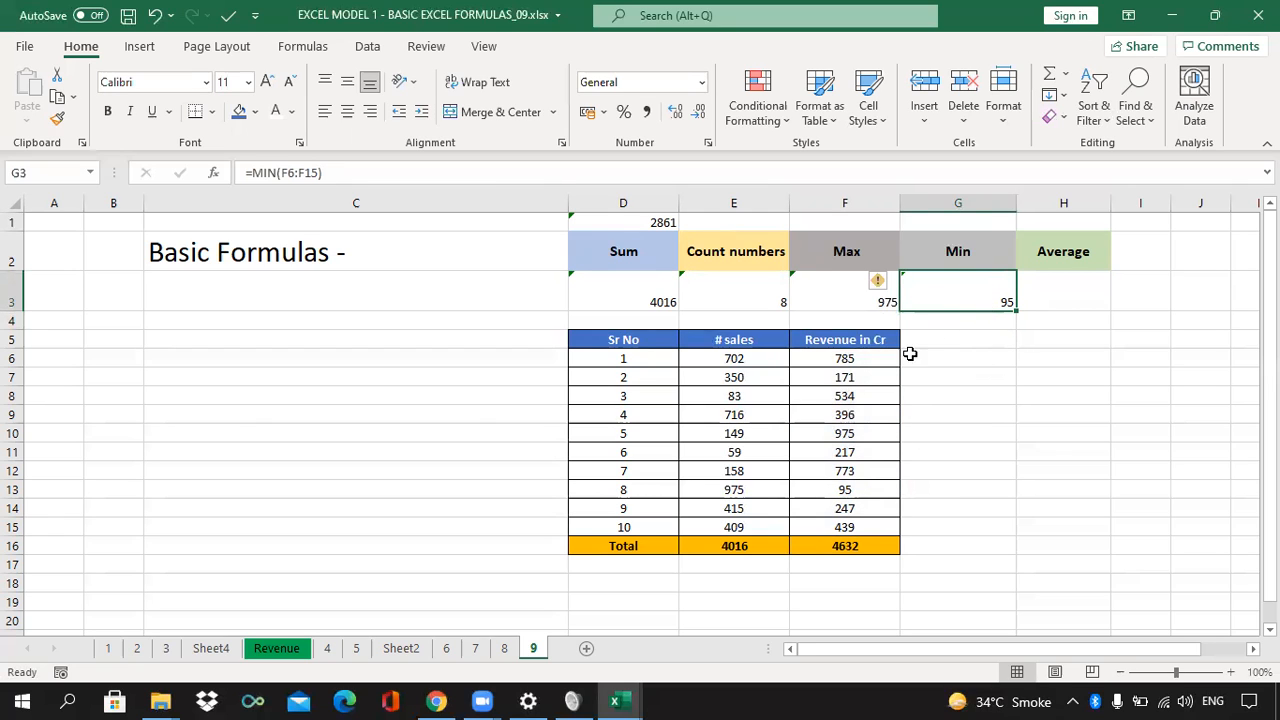
left_click_drag(874, 359, 856, 527)
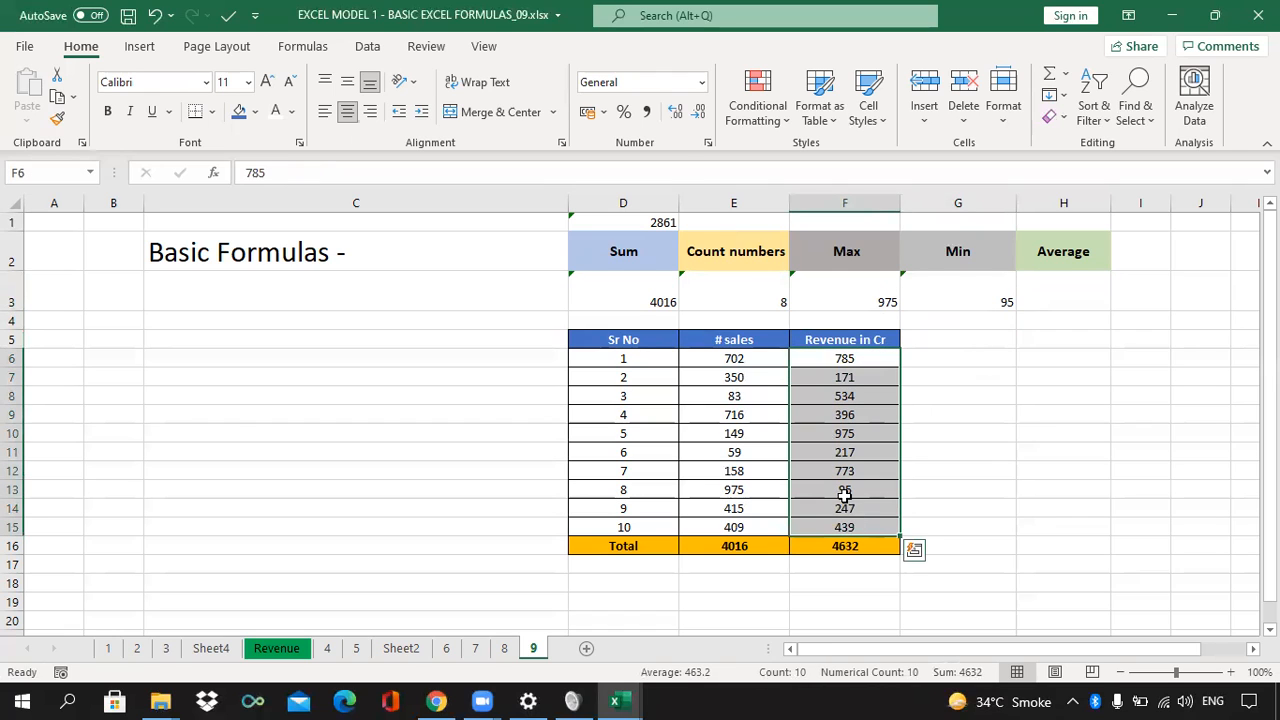
left_click(843, 492)
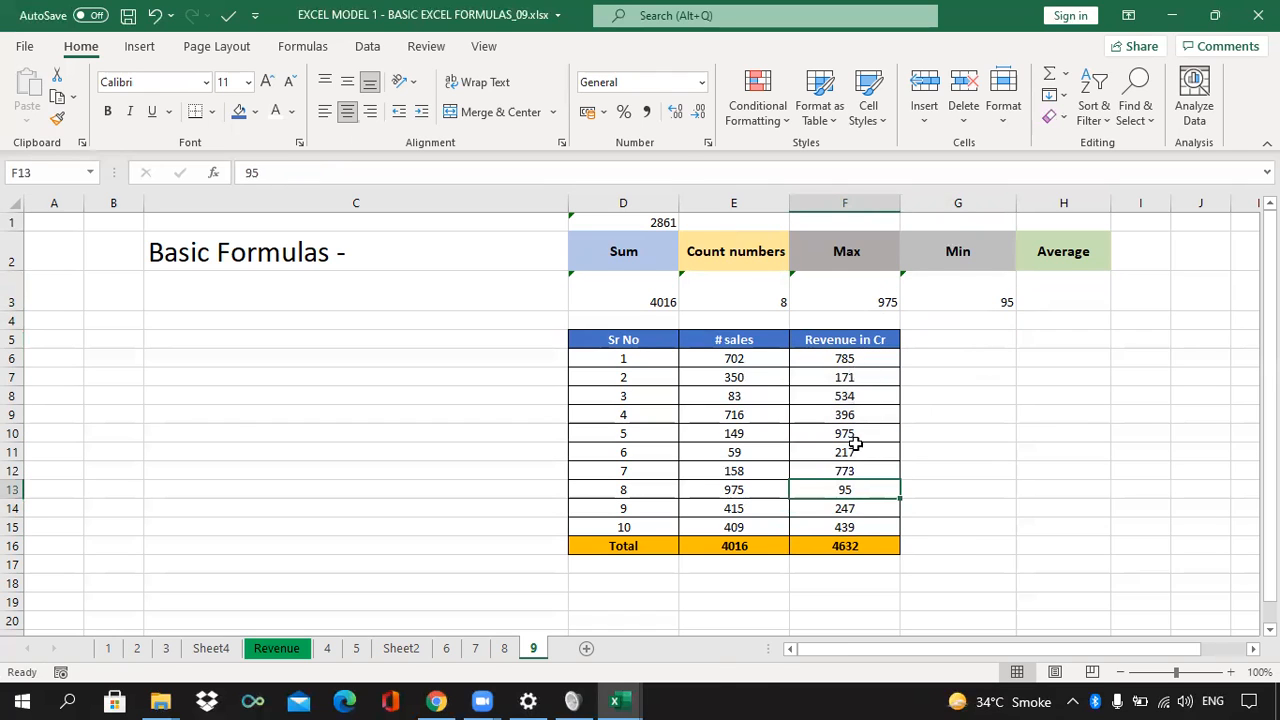
Step: Enter an AVERAGE formula in cell H3, under Average, for the revenue figures in F6:F15
left_click(1048, 285)
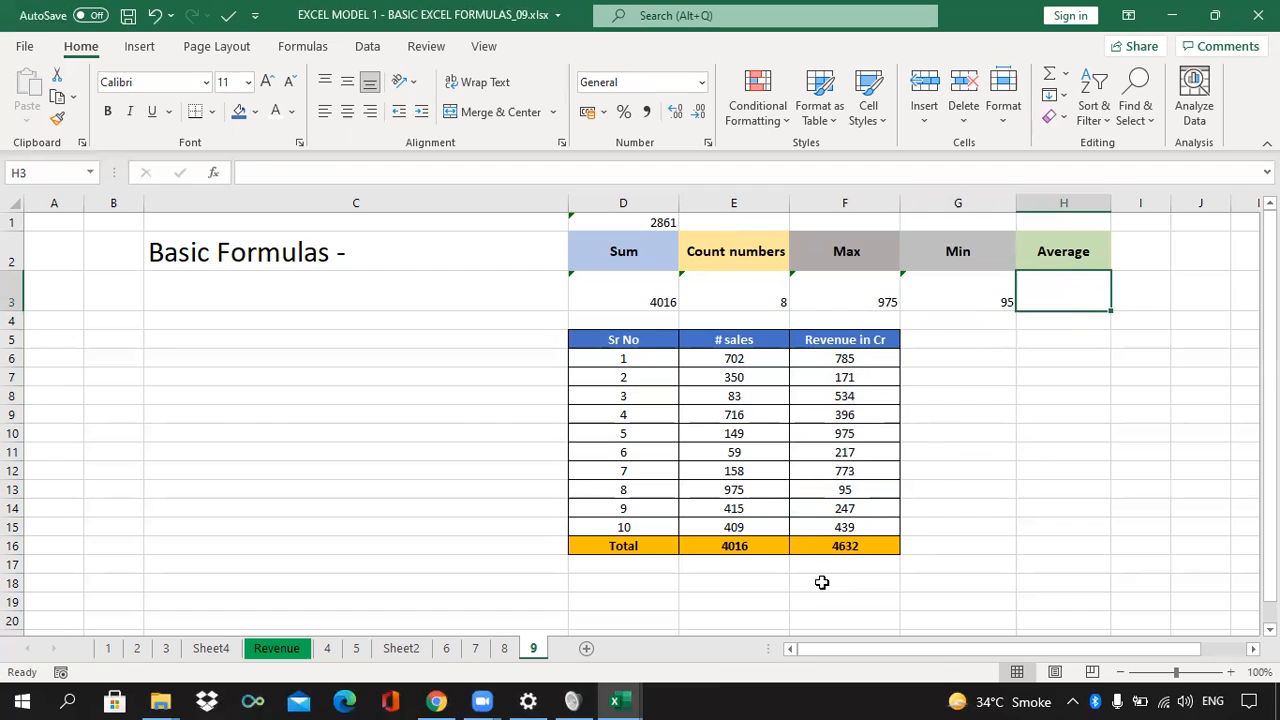
left_click(846, 360)
left_click(848, 380)
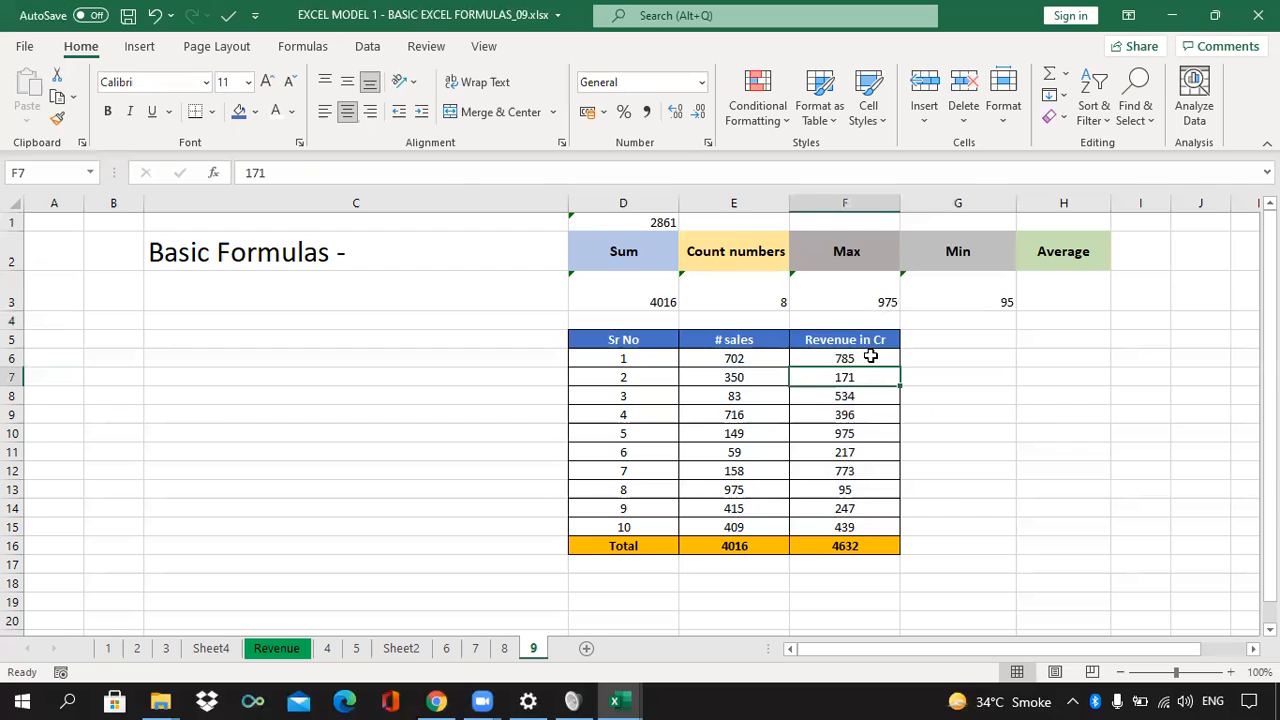
left_click(871, 357)
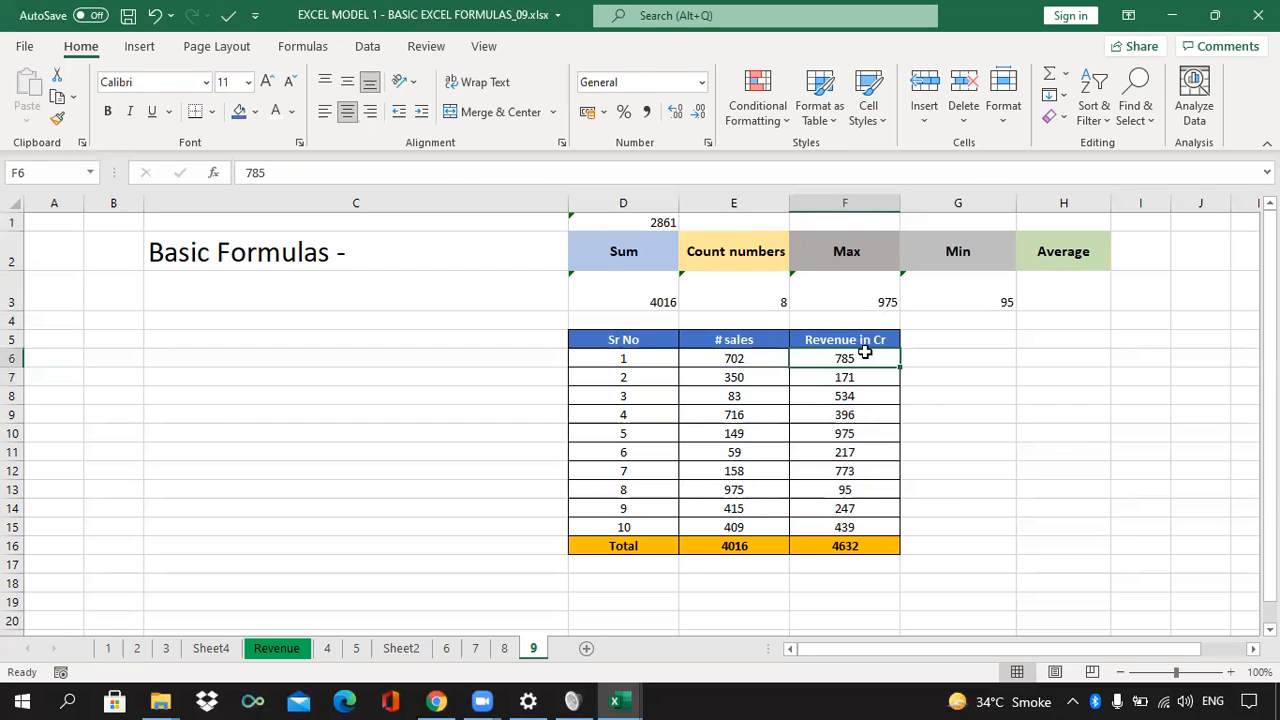
left_click_drag(849, 355, 849, 524)
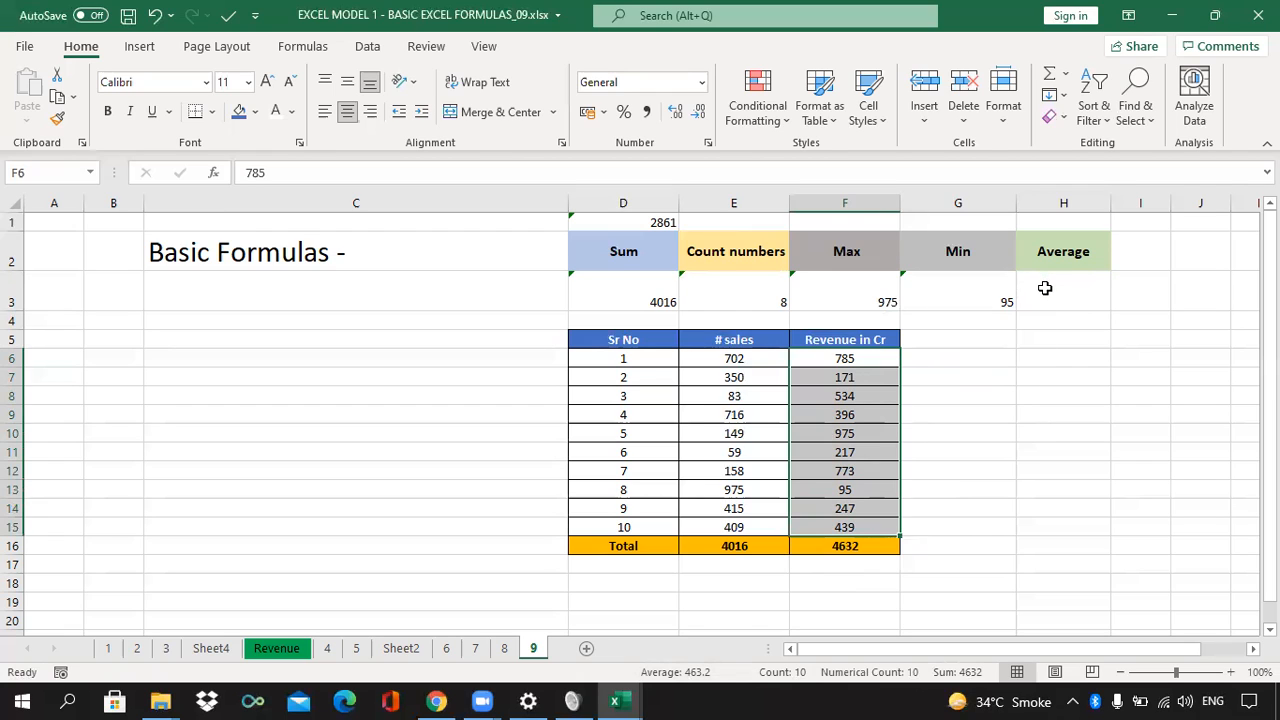
left_click(1044, 290)
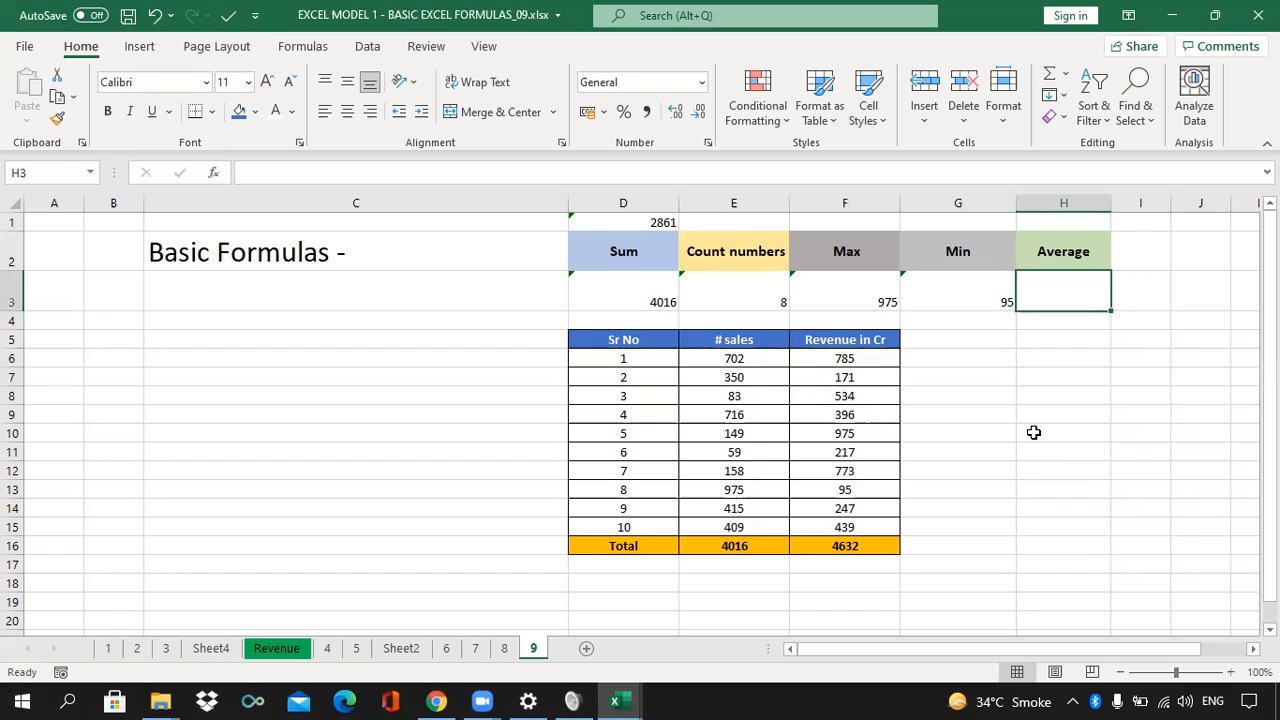
type("=AVERA")
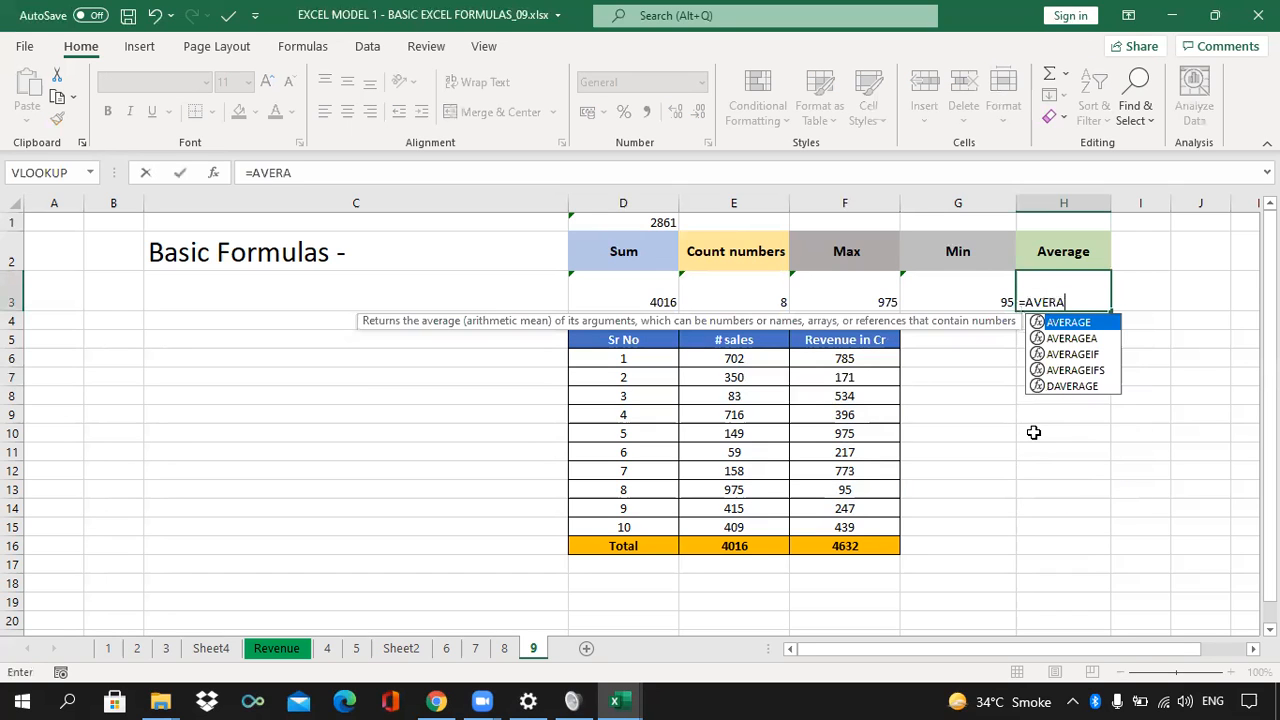
key("Tab")
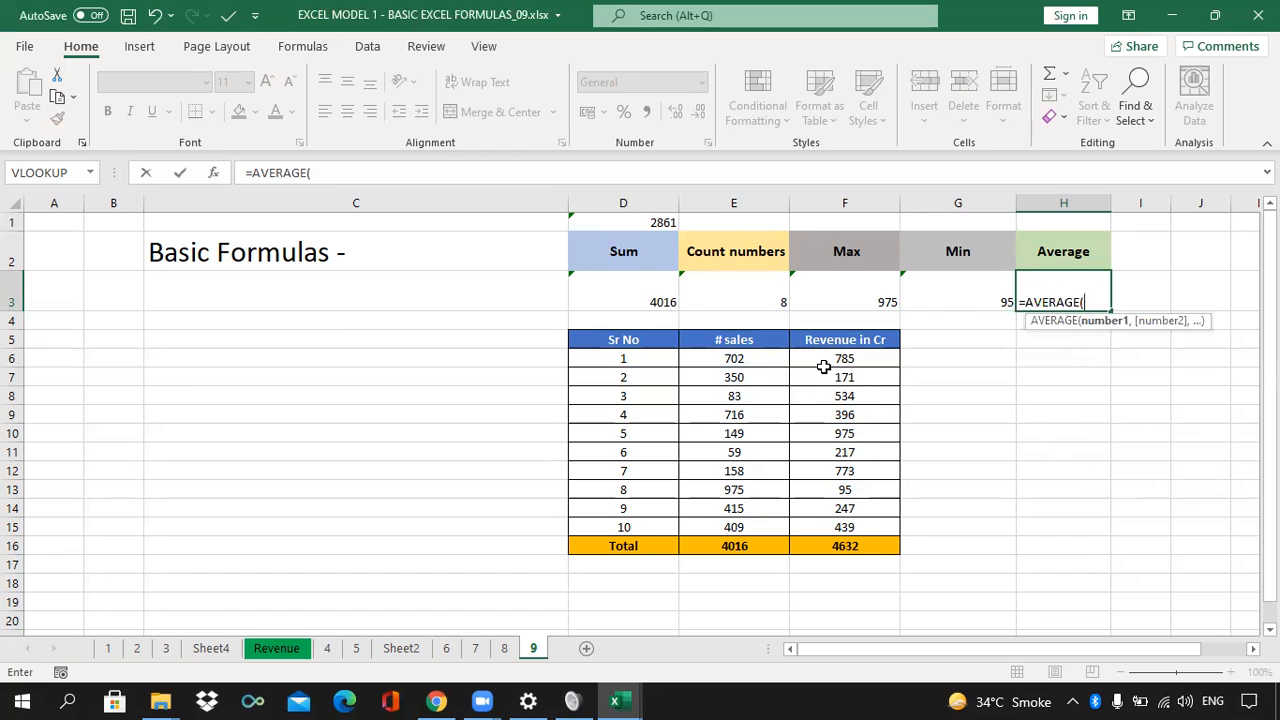
left_click_drag(822, 360, 829, 525)
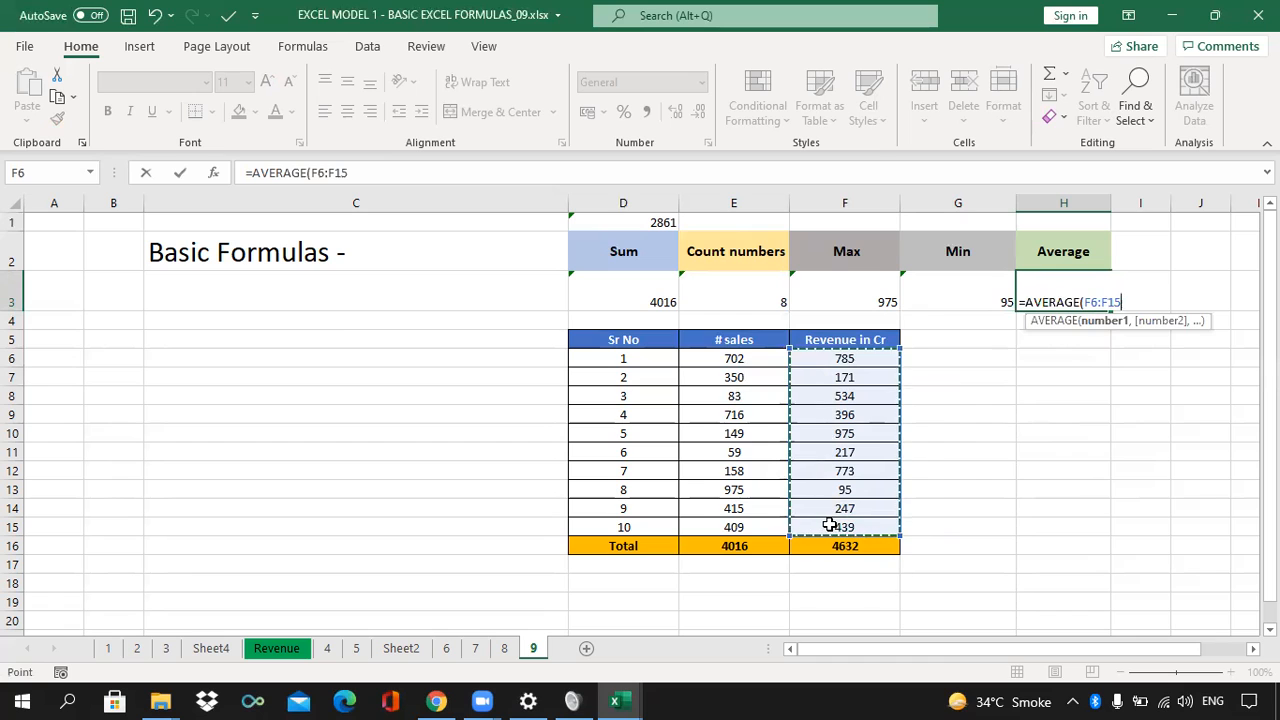
type(")")
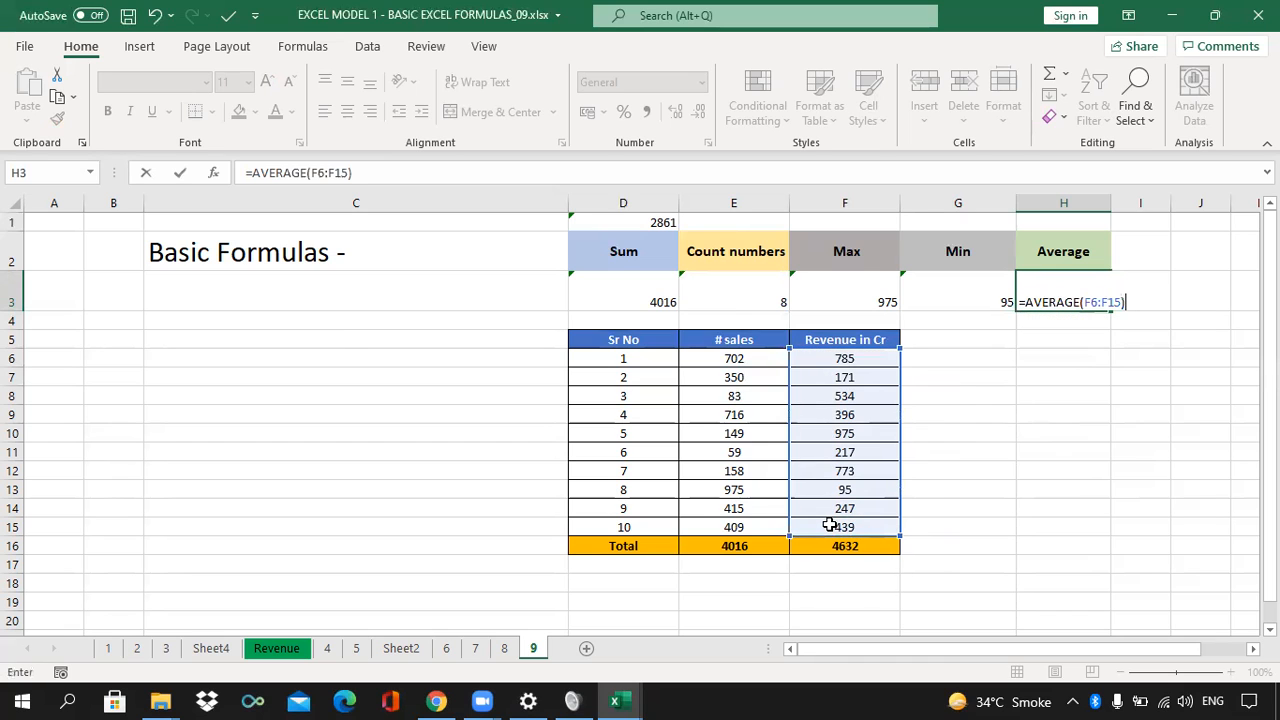
key("Return")
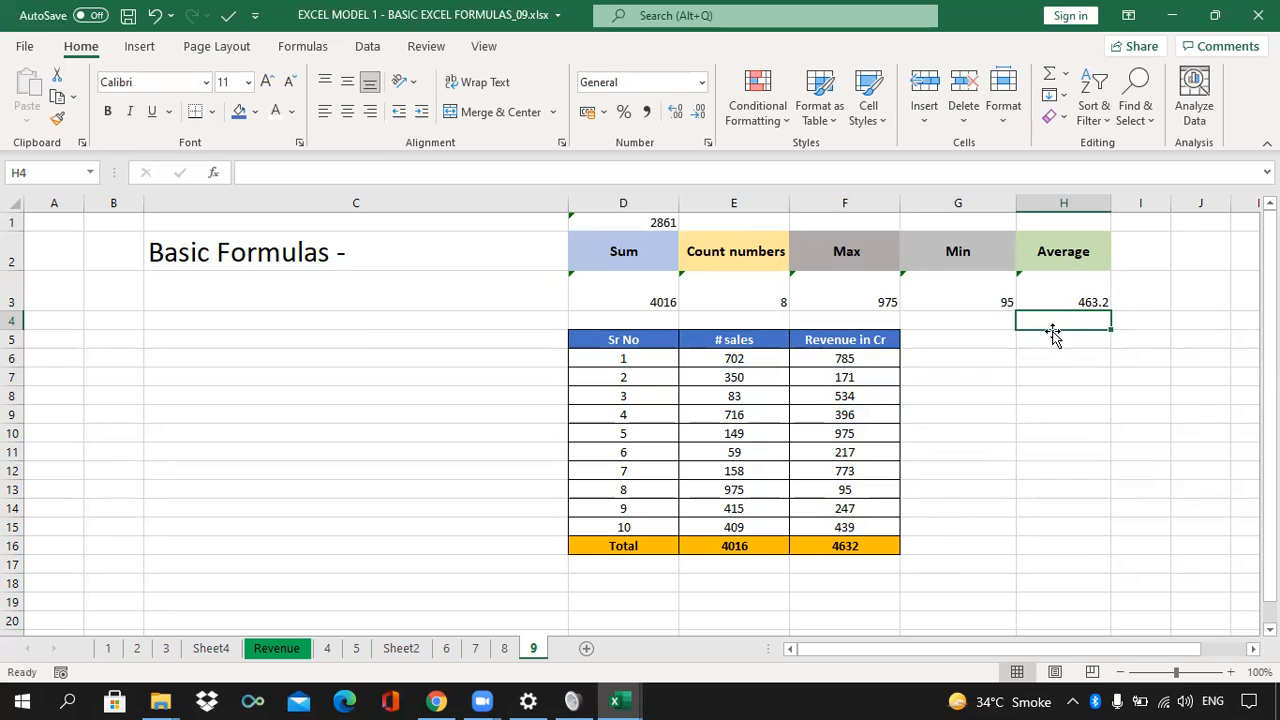
Step: Examine the average of F6:F15, the formula results in D3:H3 and the sales and revenue pairs in rows 6 to 8
left_click(866, 360)
left_click_drag(866, 368, 851, 524)
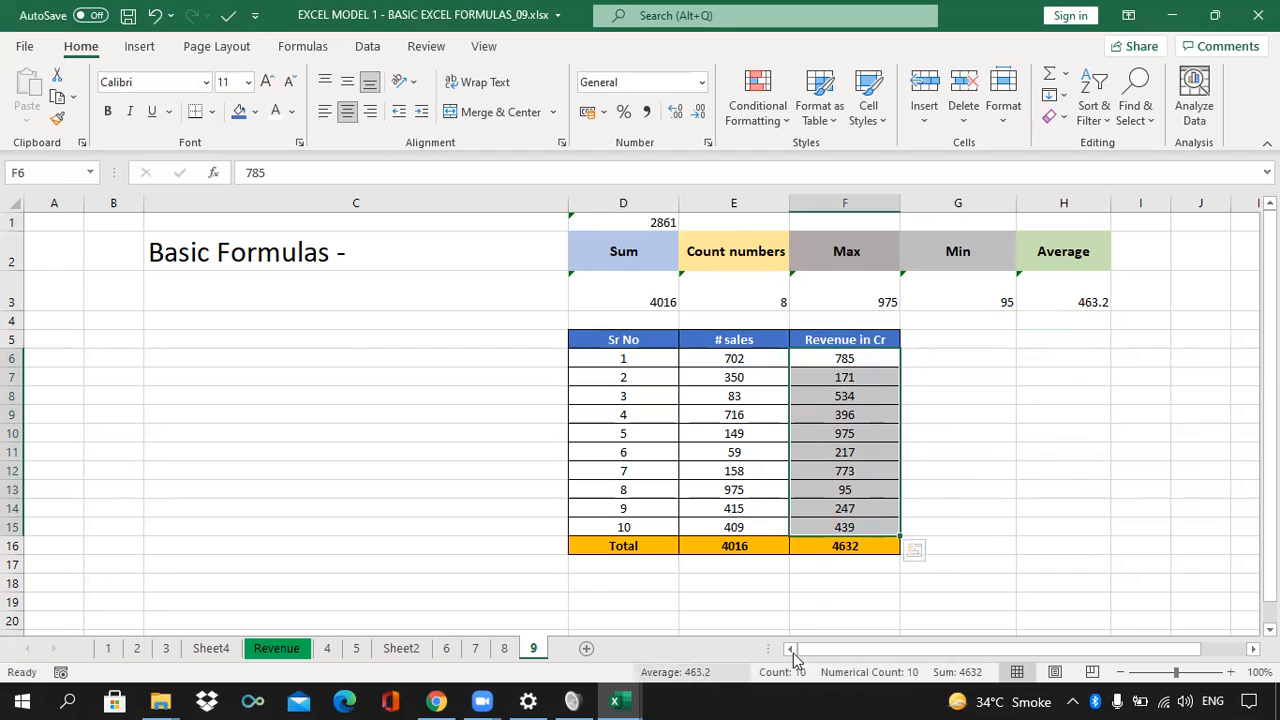
left_click(1083, 339)
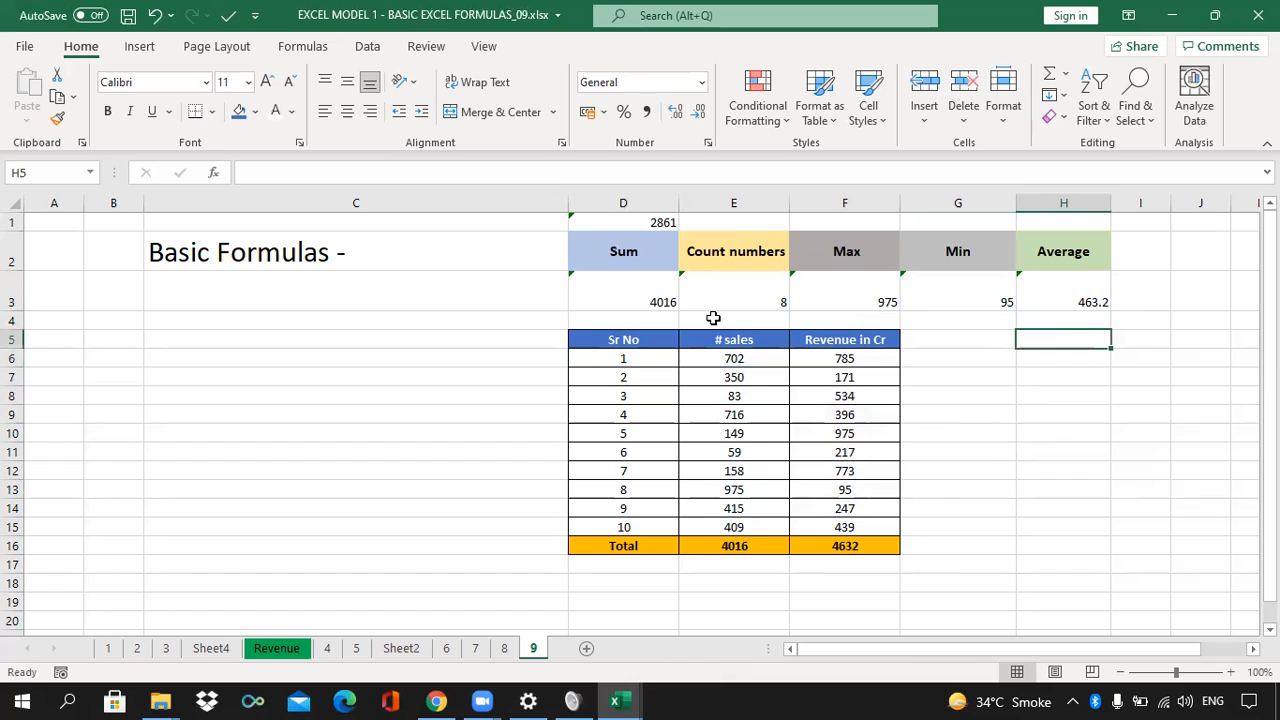
left_click_drag(626, 290, 1080, 286)
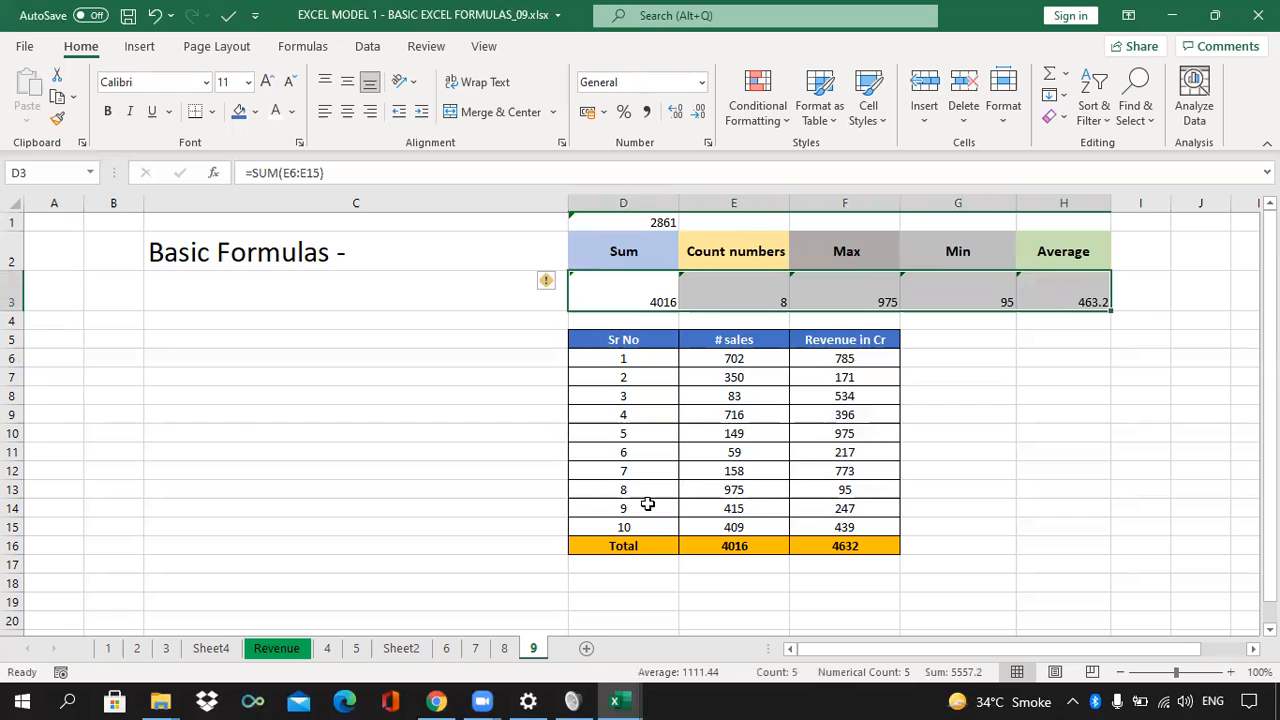
left_click(966, 355)
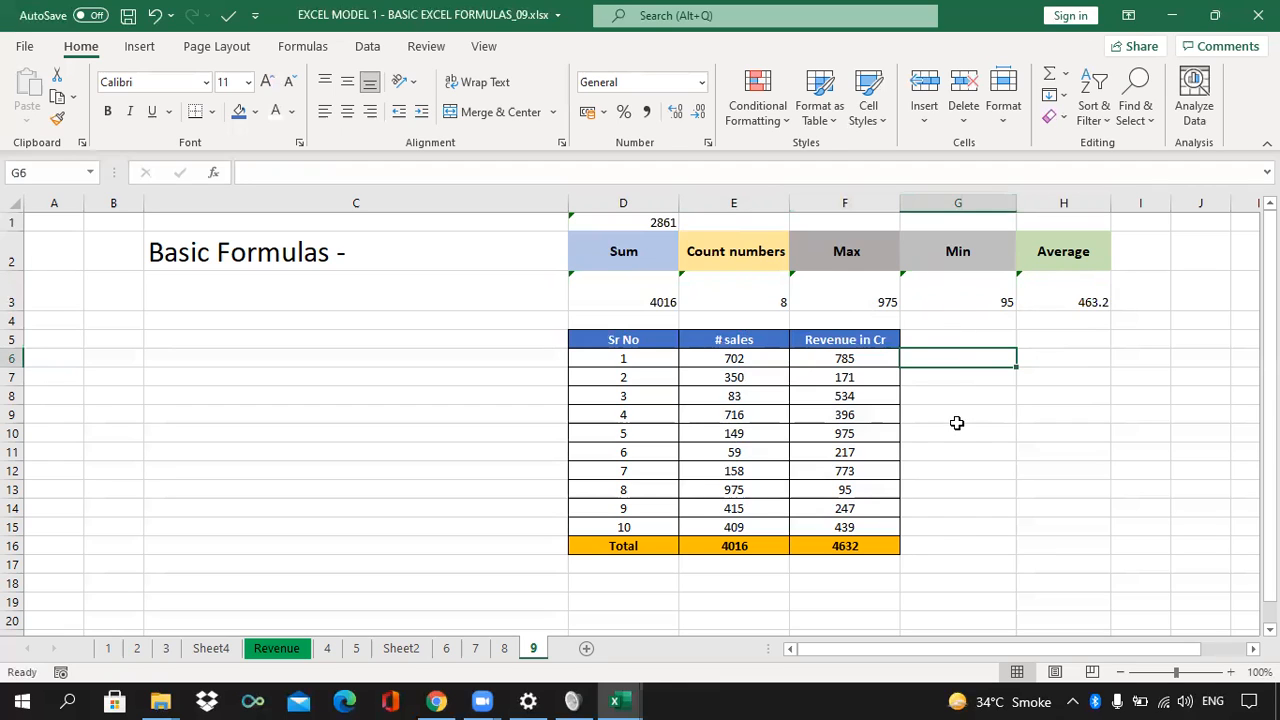
left_click_drag(736, 358, 890, 386)
left_click_drag(766, 401, 877, 400)
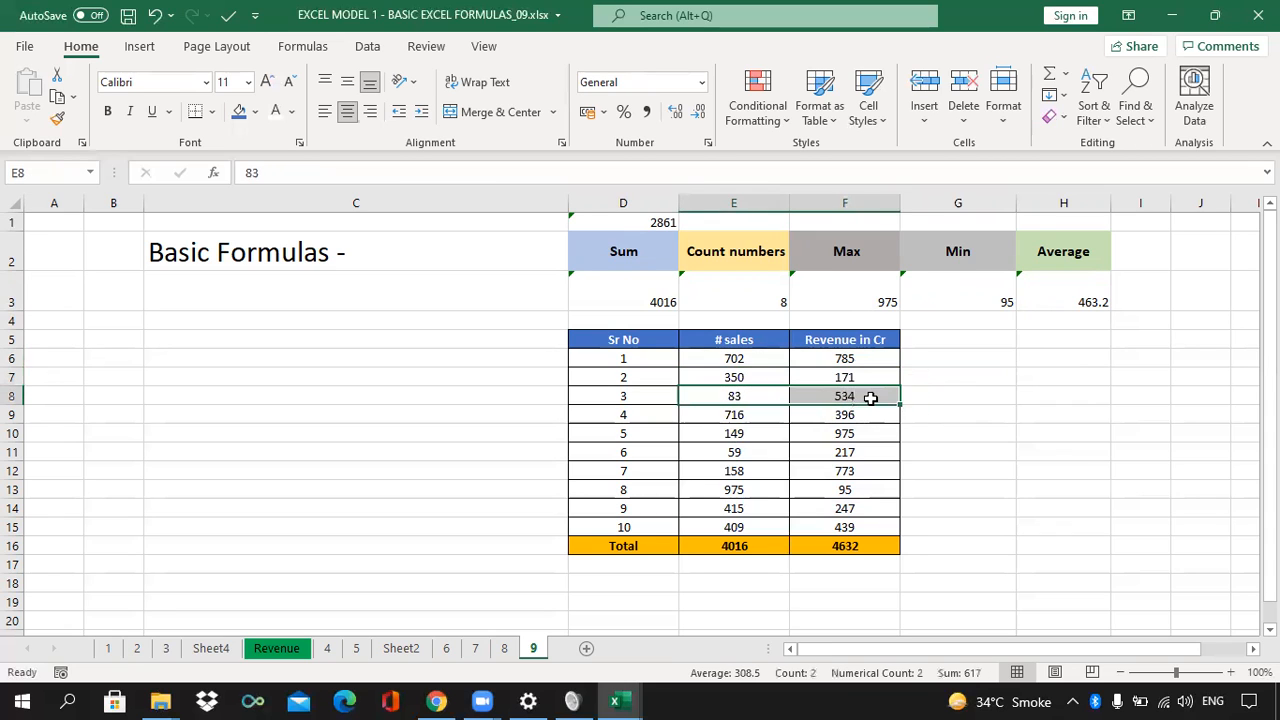
Step: Add the column heading Sum in cell G5, next to Revenue in Cr
left_click(932, 342)
type("sUM")
key("Return")
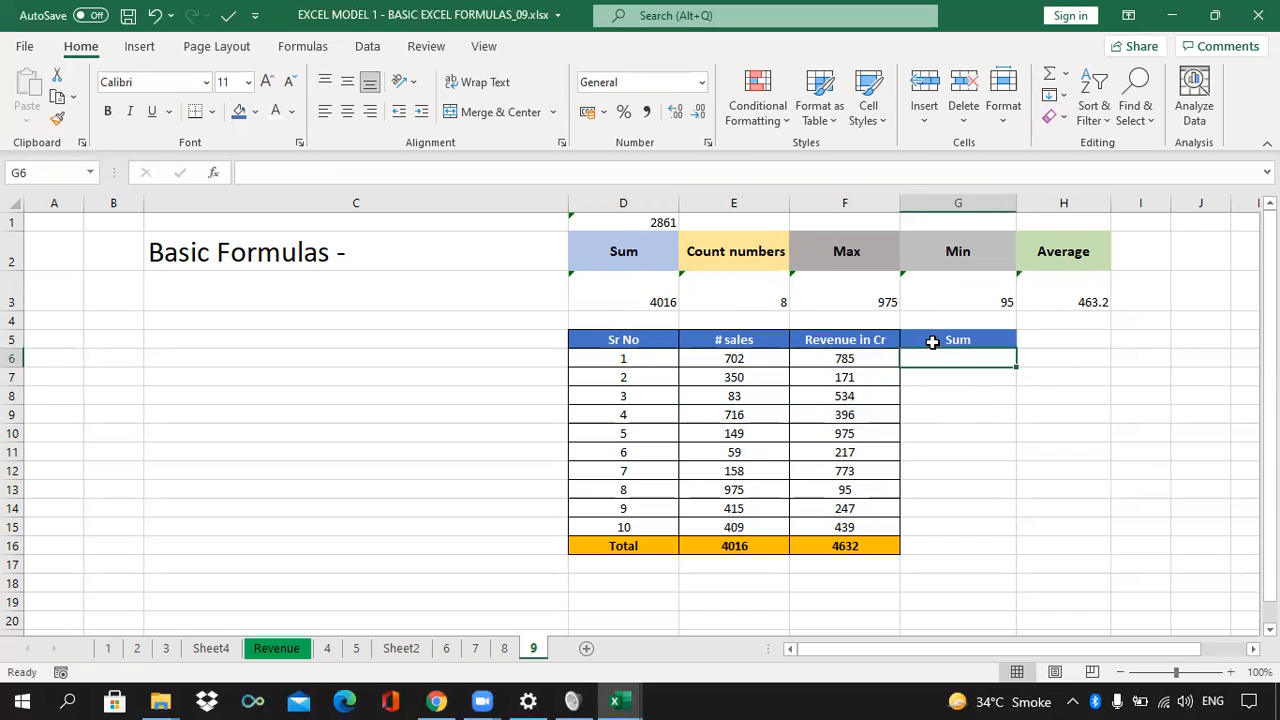
Step: Enter a SUM formula for E6:F6 in cell G6, under the Sum heading, and fill it down to the Total row in G16
type("=sum")
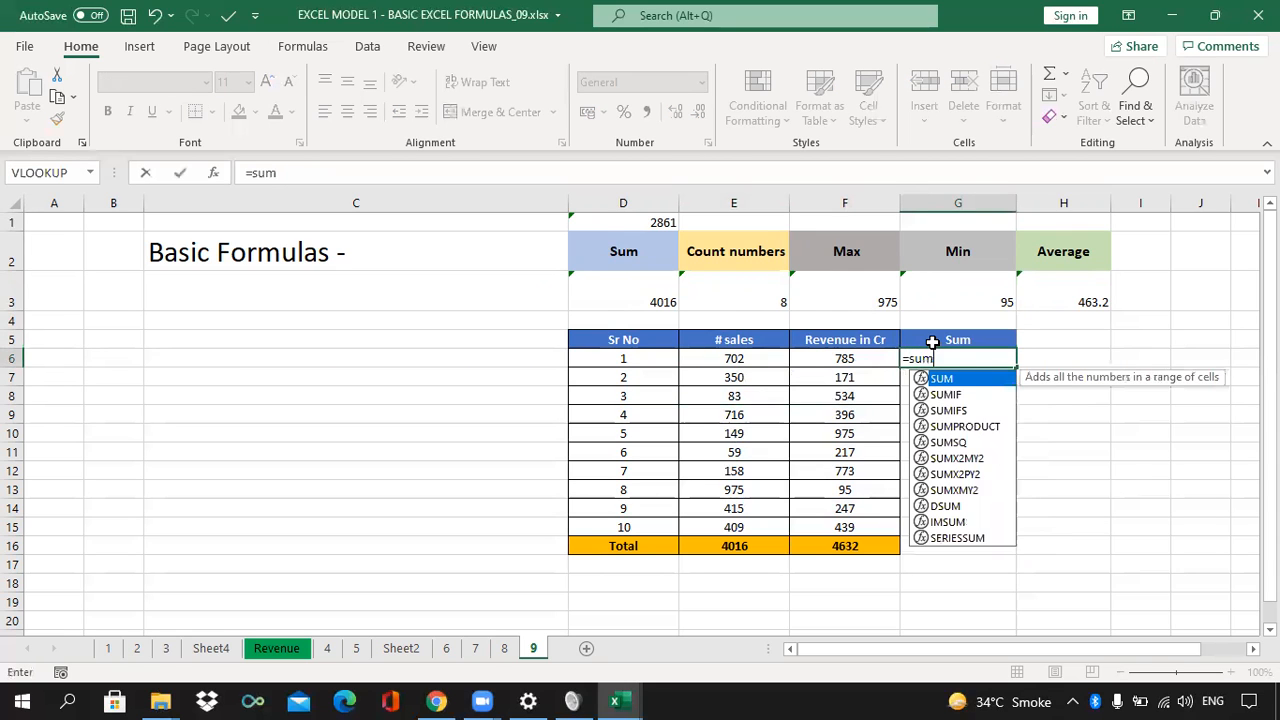
key("Tab")
left_click_drag(757, 358, 850, 360)
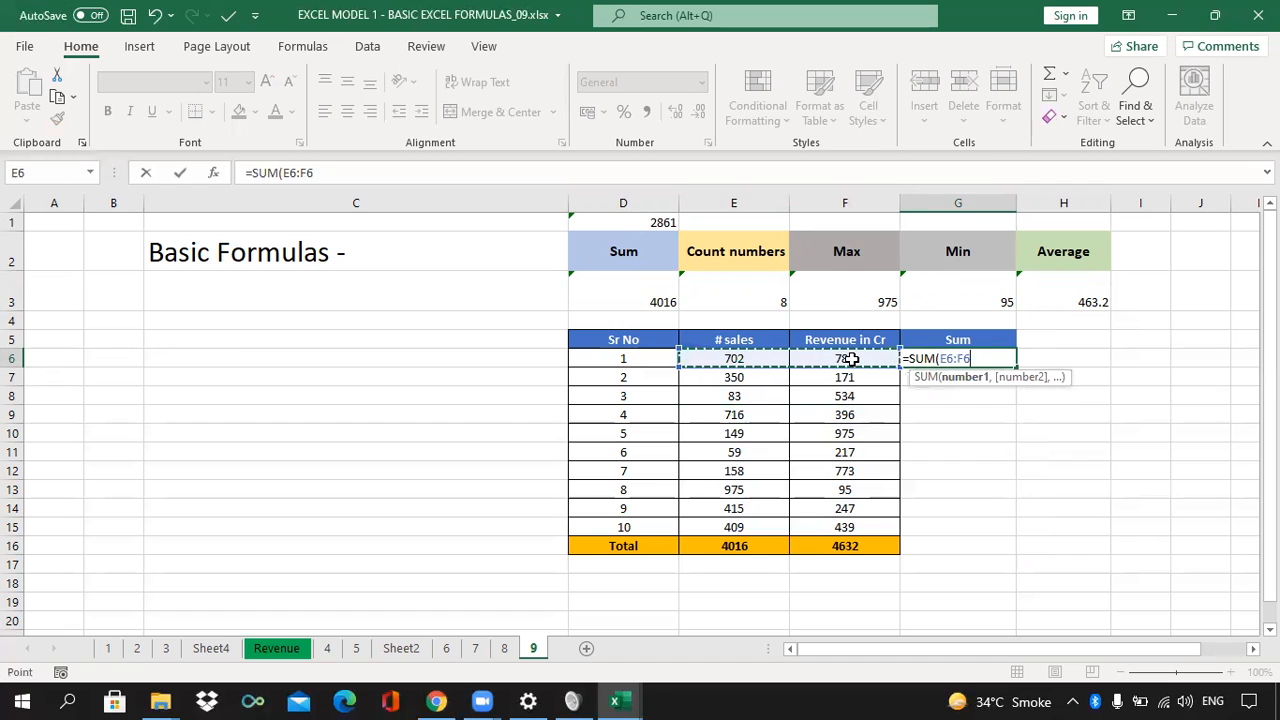
type(")")
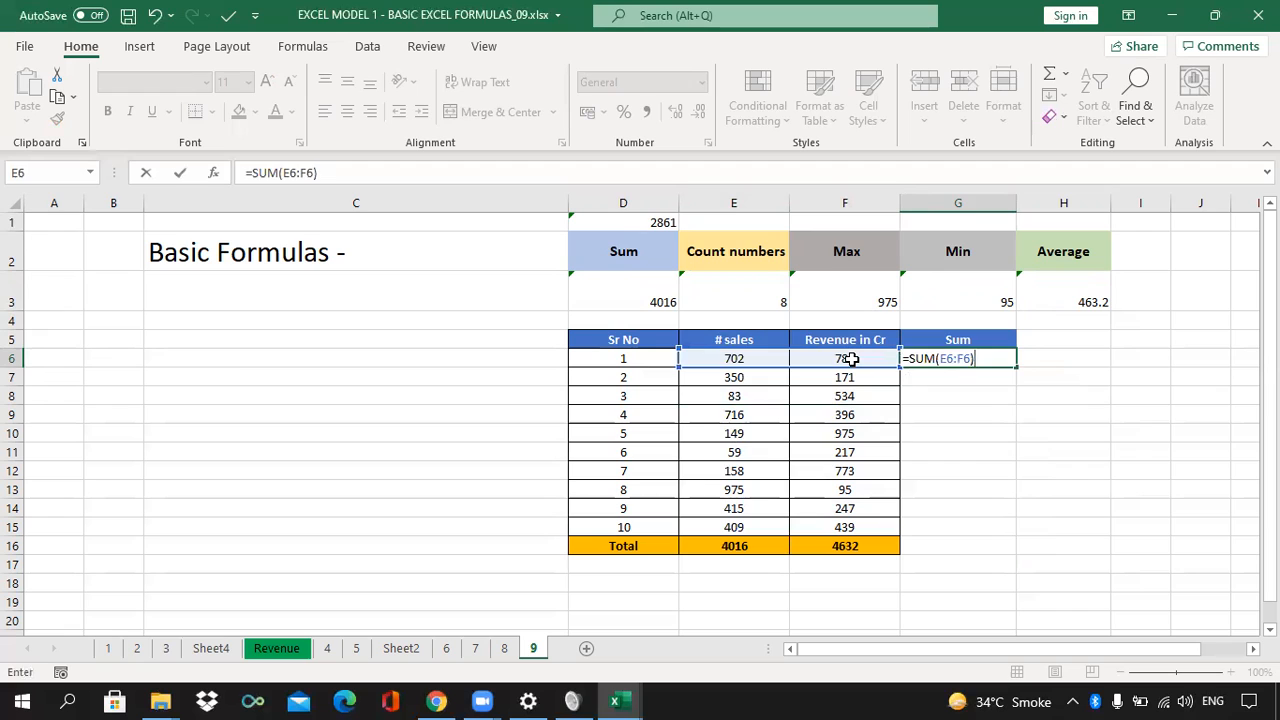
key("Return")
left_click(948, 358)
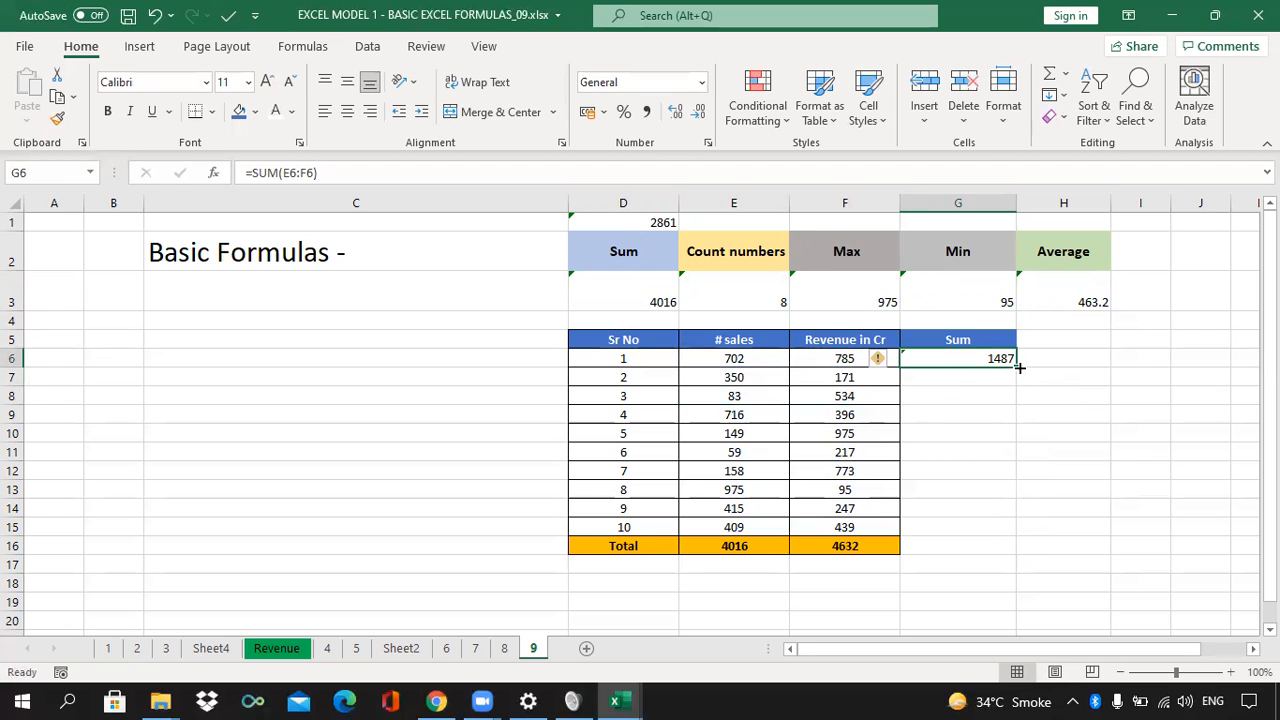
left_click_drag(1018, 368, 1015, 552)
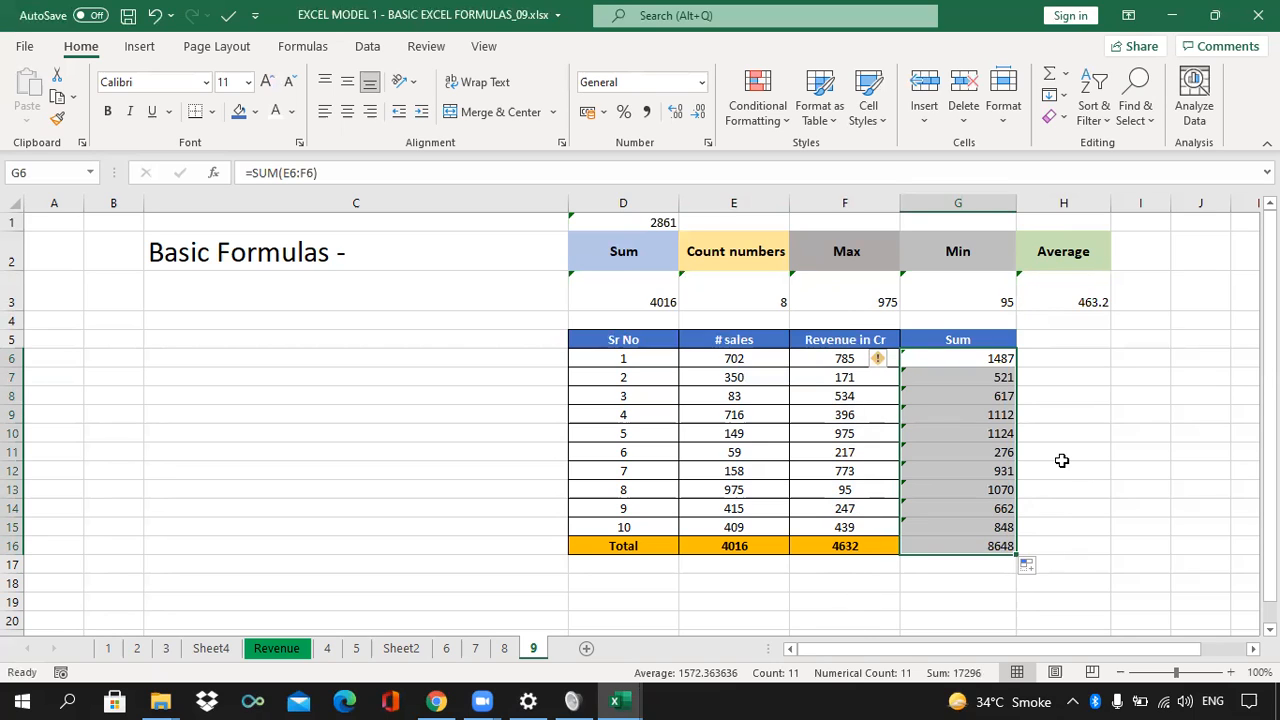
Step: Examine the row 5 headings and the empty cells beside them, and compare the sales and revenue pair in E6:F6 with the formula in G6
left_click(1066, 340)
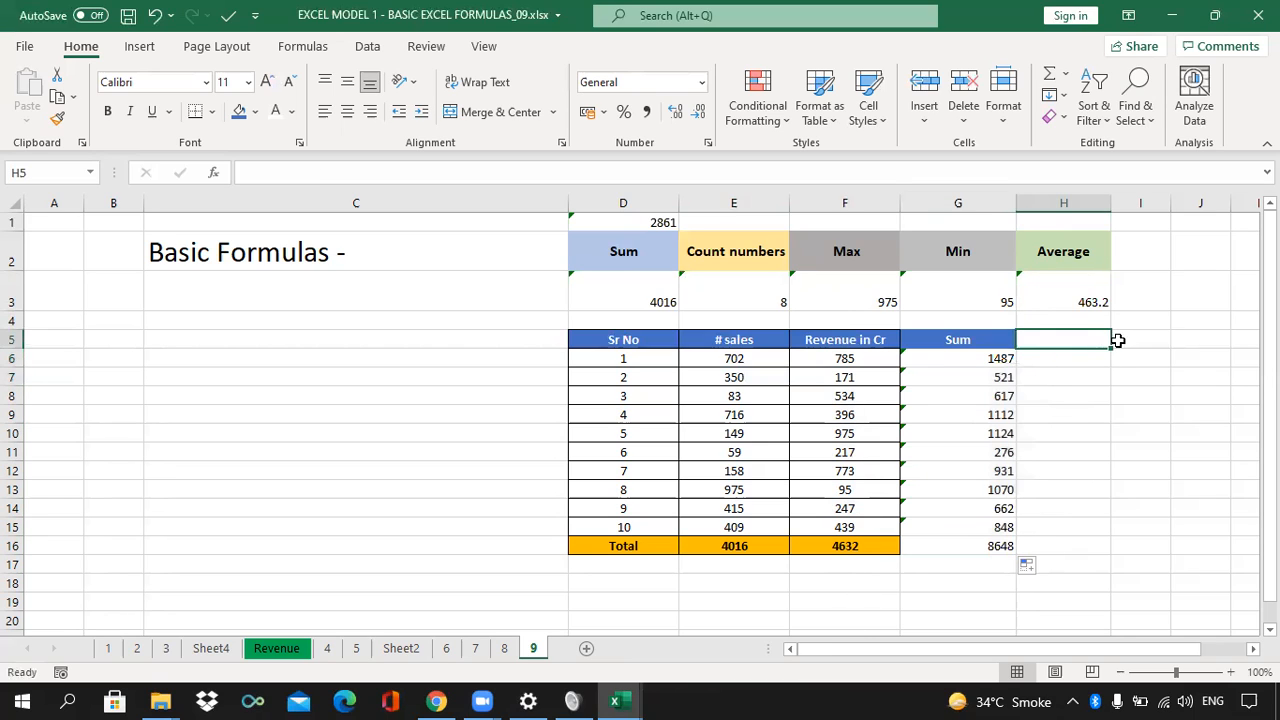
left_click(1126, 340)
left_click(1185, 340)
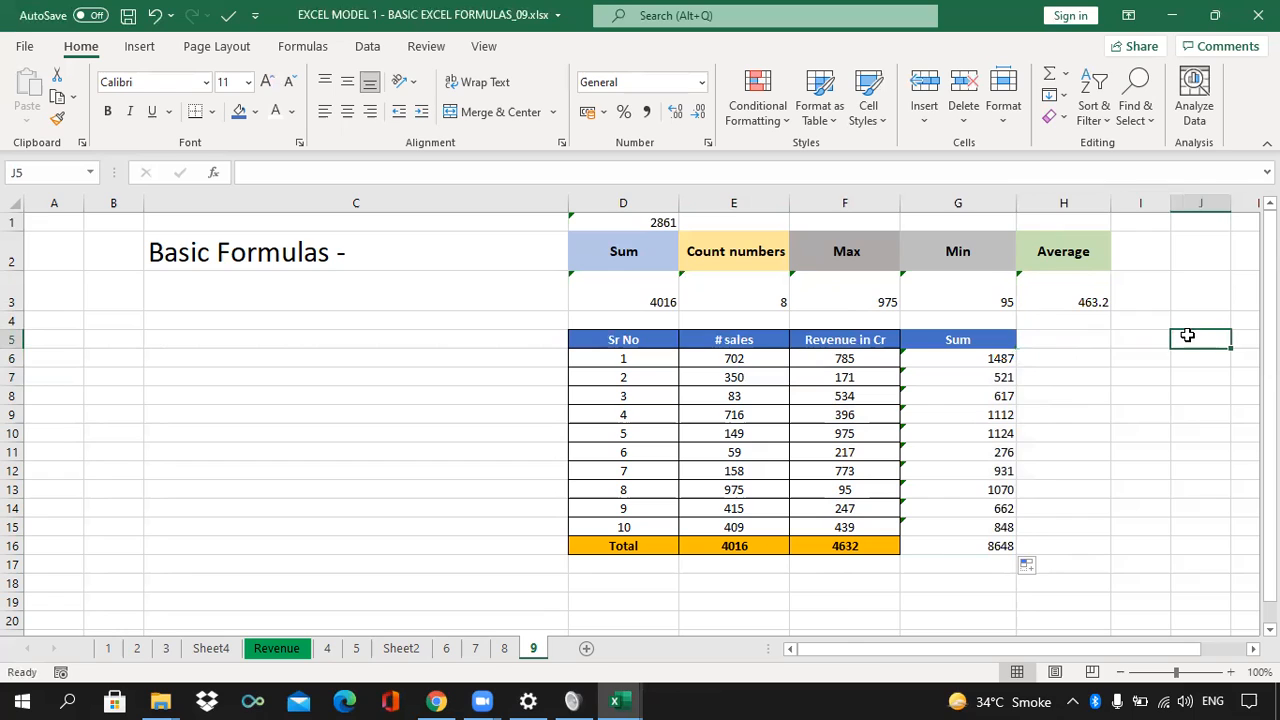
left_click(1055, 345)
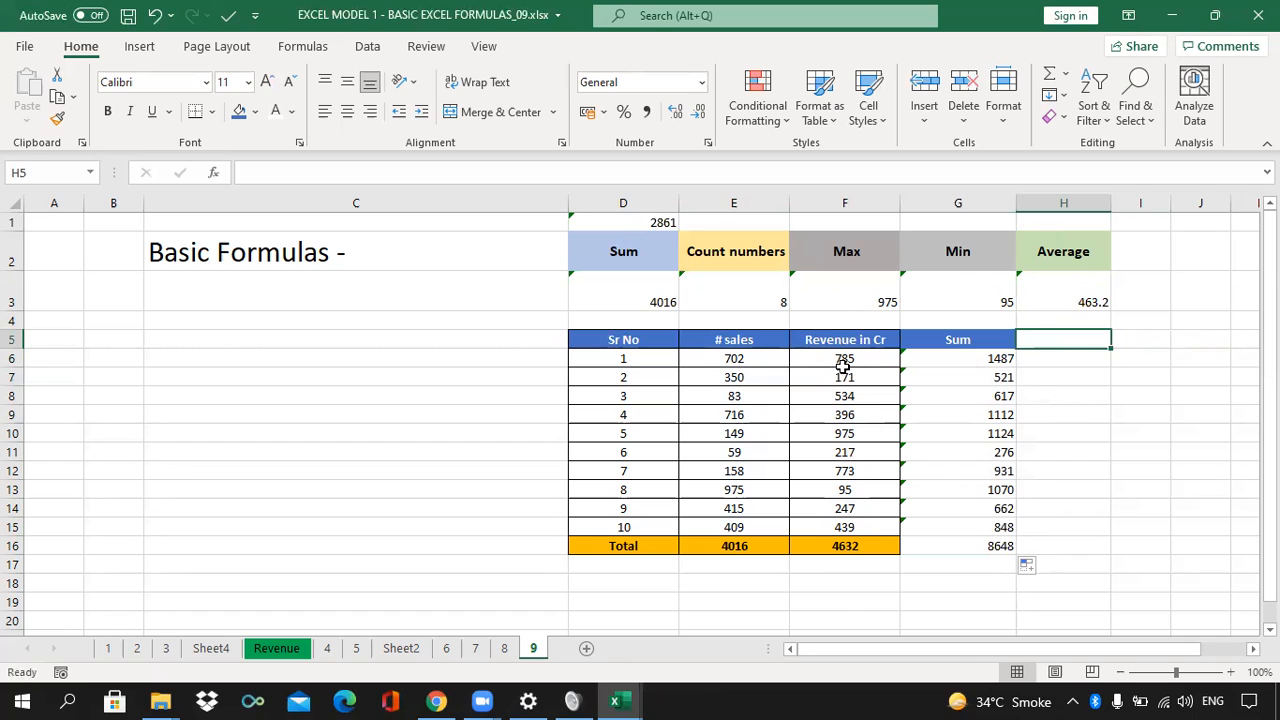
left_click_drag(843, 365, 781, 365)
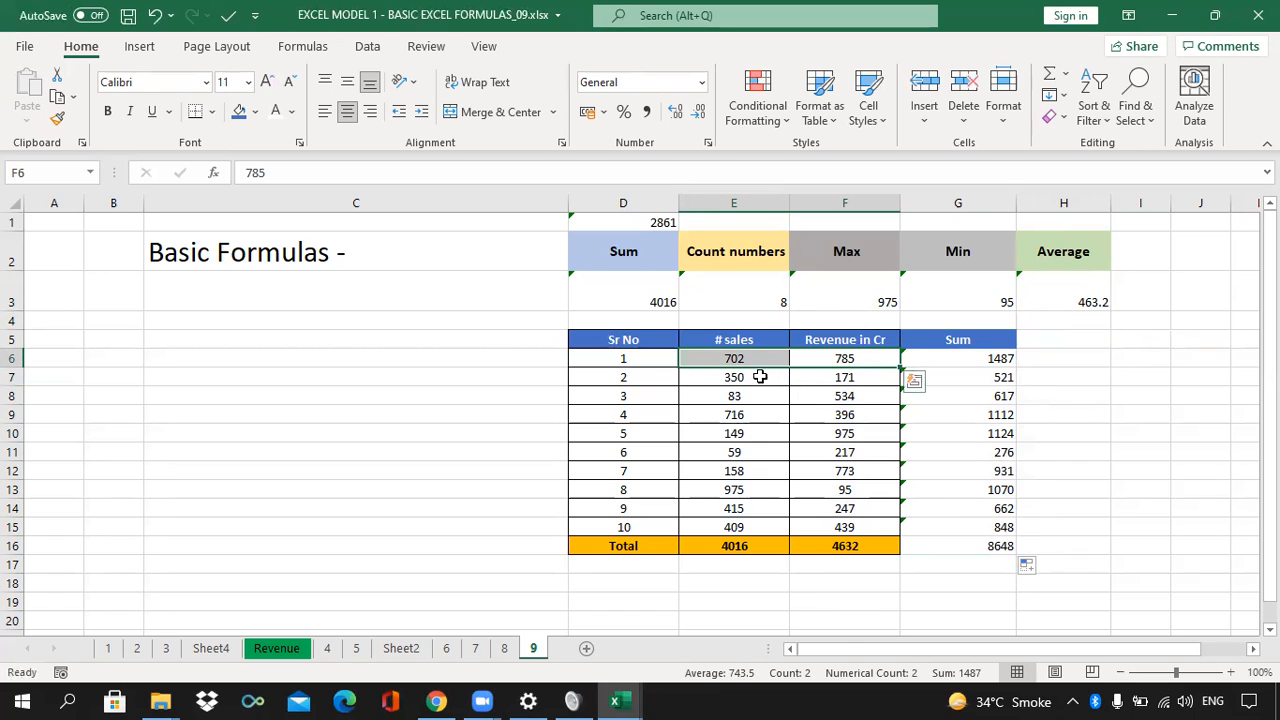
left_click(955, 356)
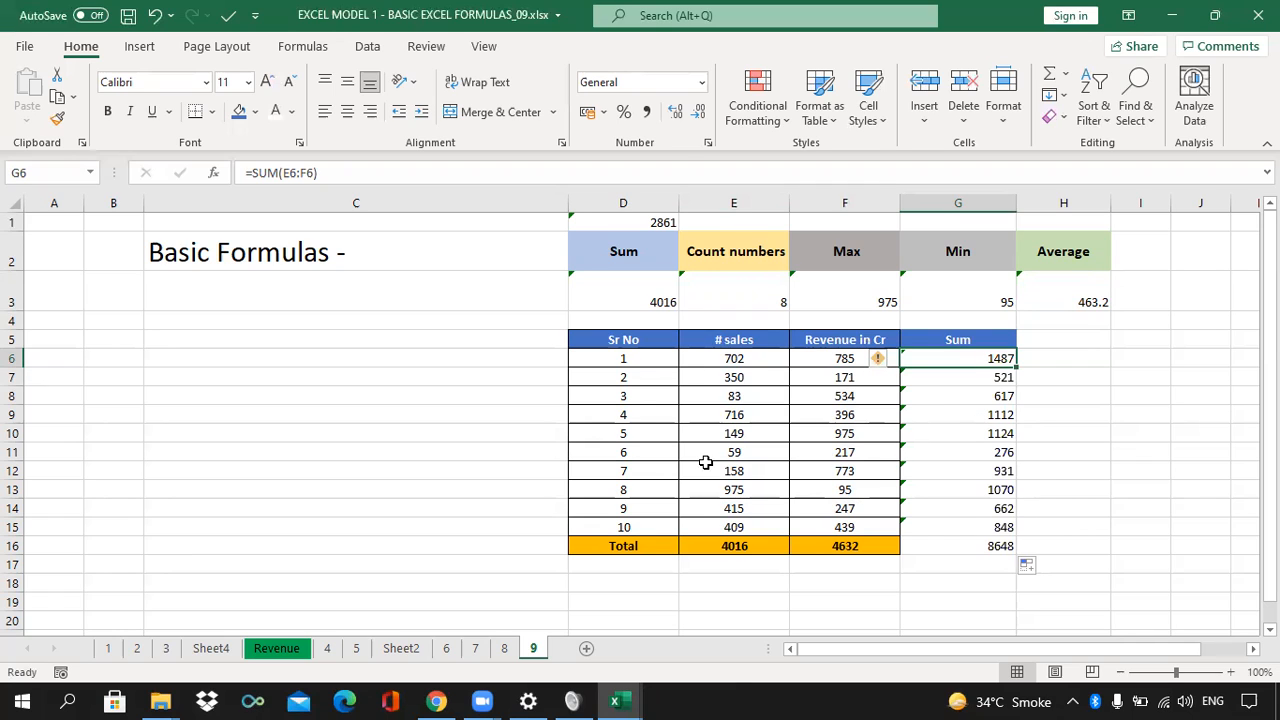
left_click(762, 340)
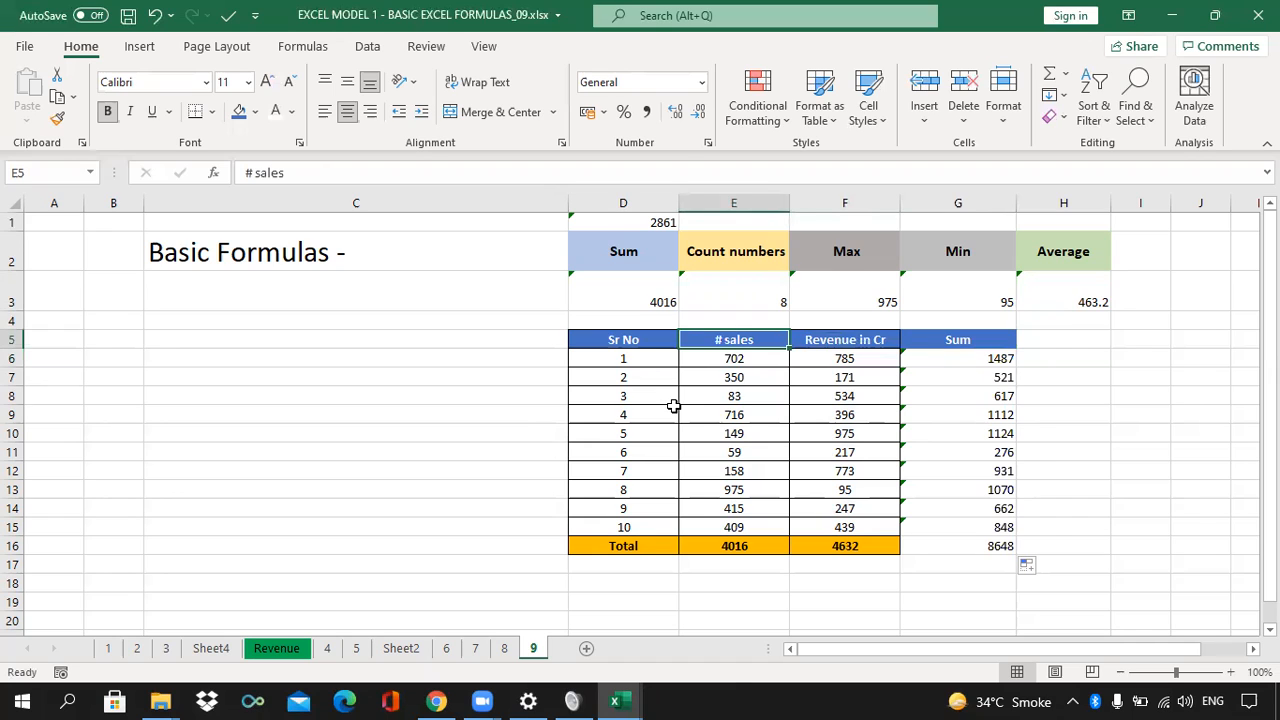
left_click(577, 341)
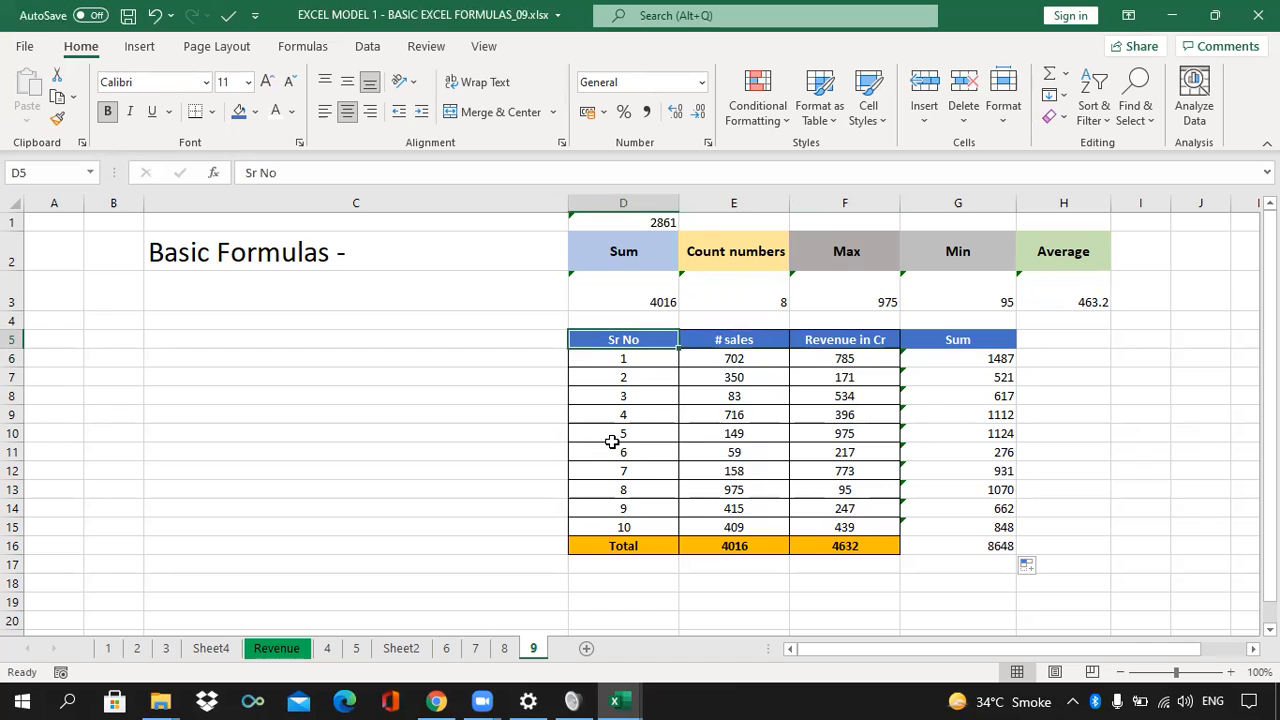